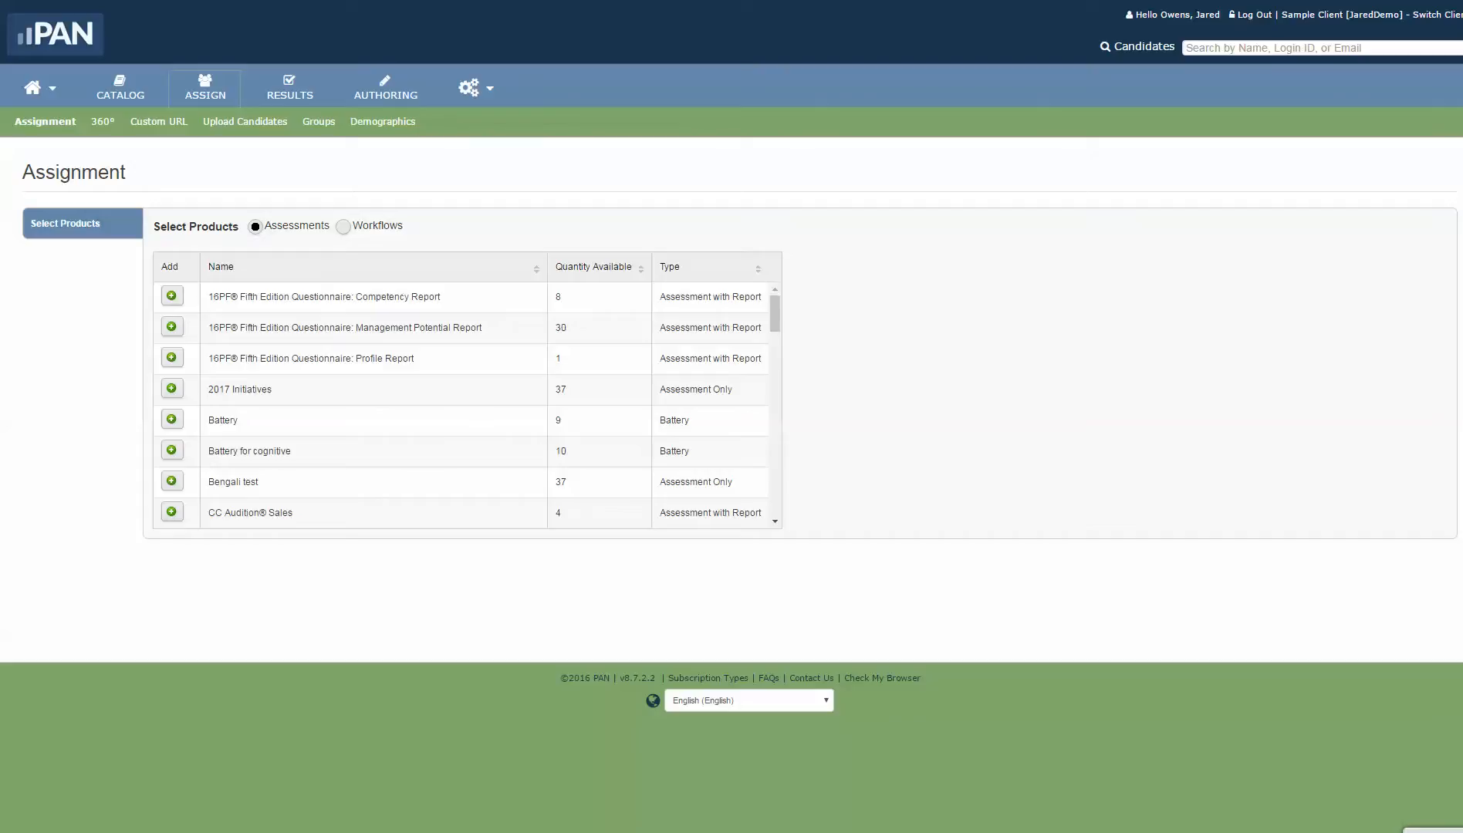
Step: Add the 16PF Fifth Edition Management Potential Report to the assignment and continue to candidate selection
click(171, 326)
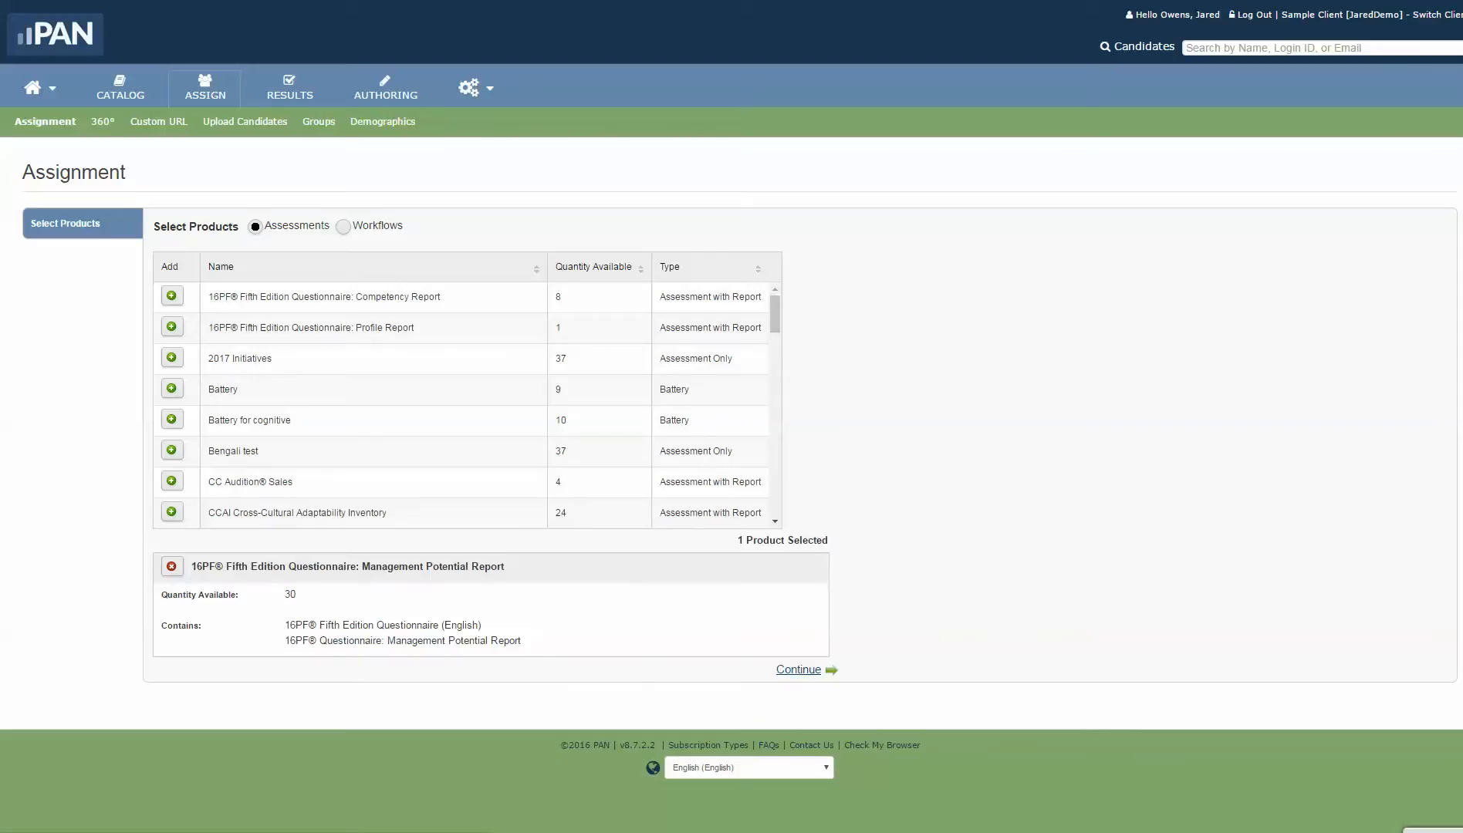
drag(737, 540, 828, 541)
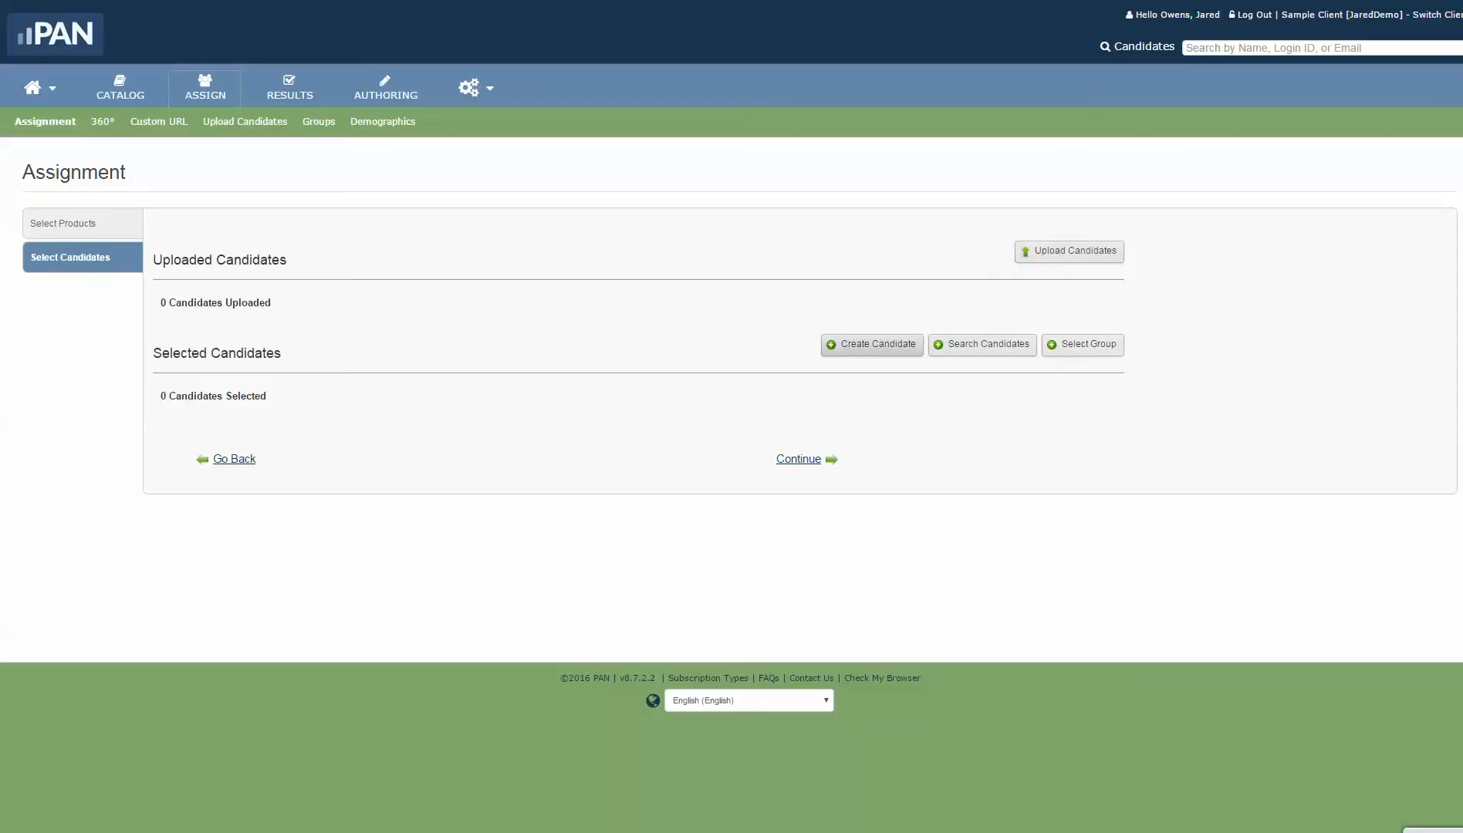
Step: Create a new test candidate with a first name, last name 'Testing' and an e-mail address, then save
click(872, 344)
click(750, 352)
text(Joe)
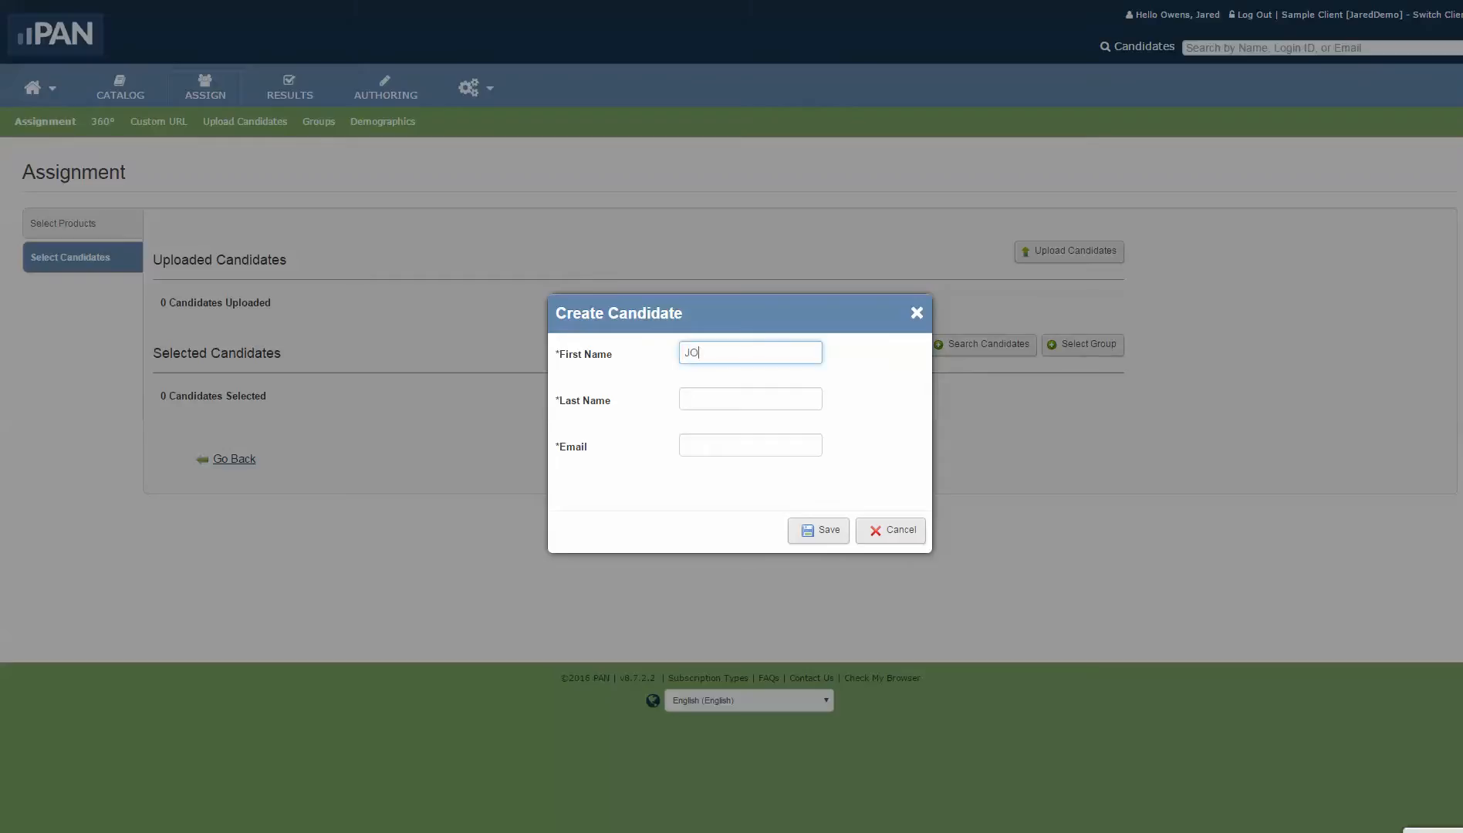
key(BackSpace)
key(BackSpace)
text(oe)
key(Tab)
text(Testing)
key(Tab)
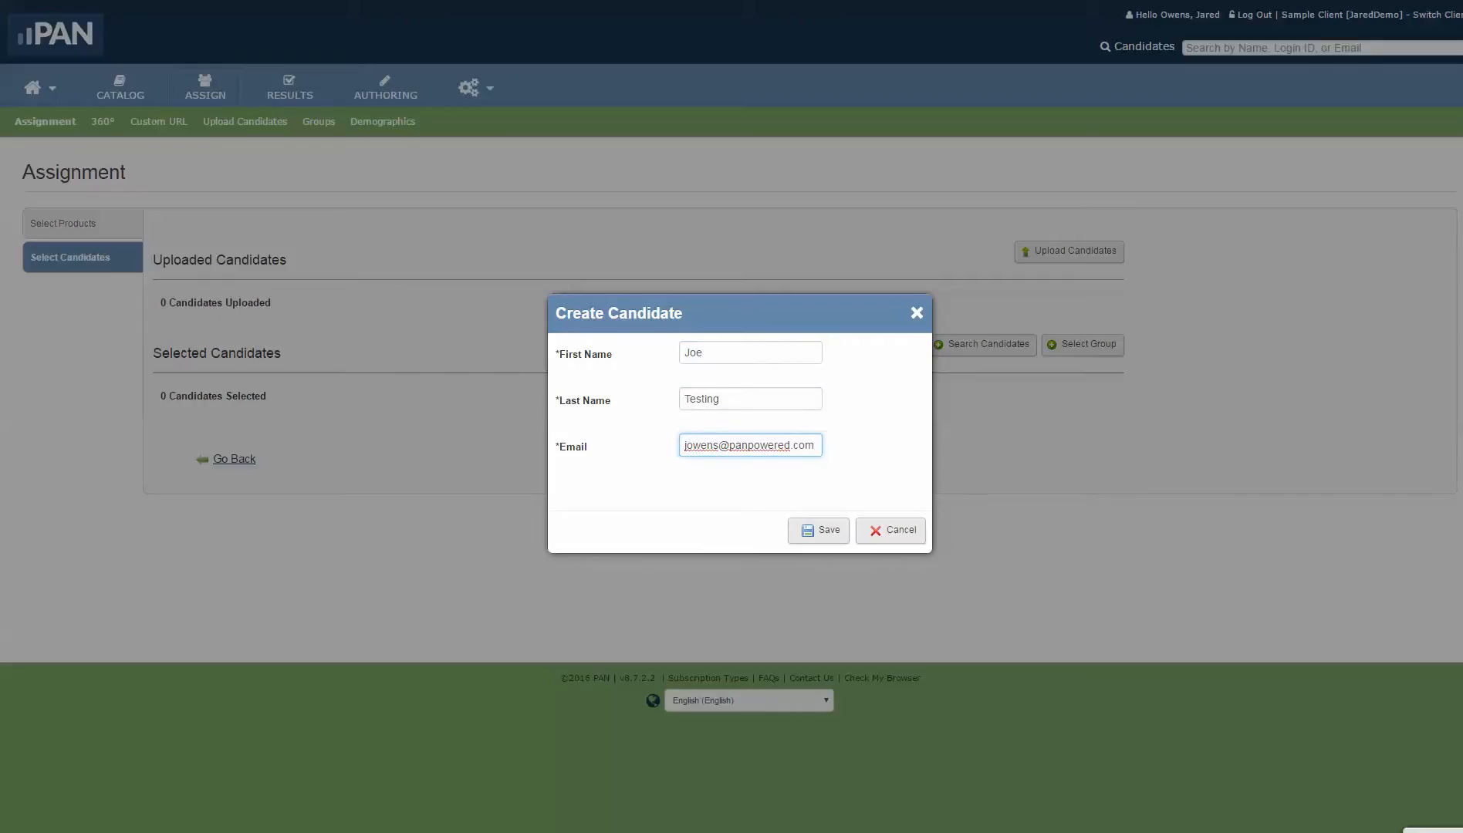
click(819, 530)
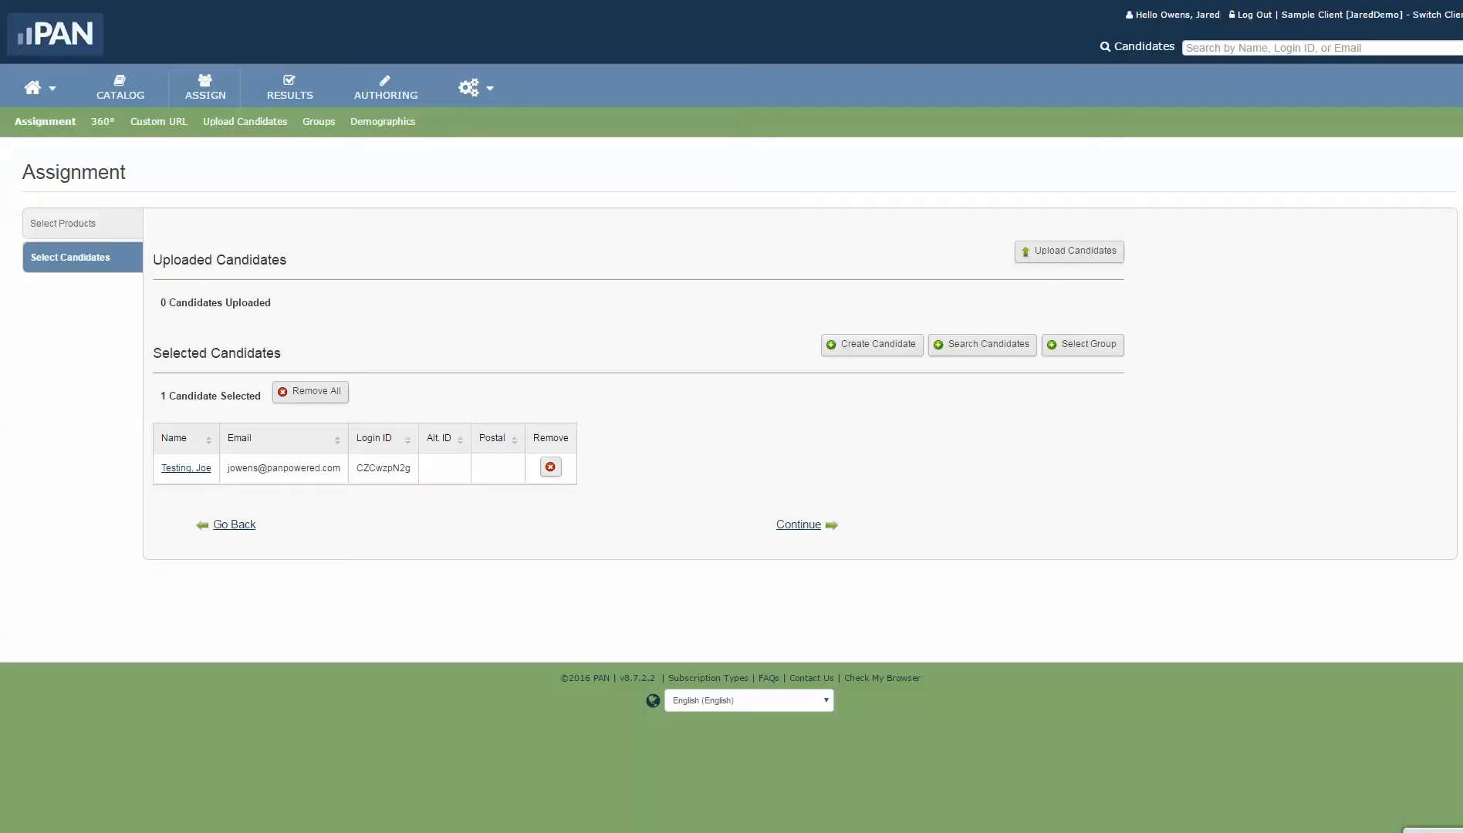
Step: Search existing candidates by e-mail and add the matching candidate, making two selected
click(982, 344)
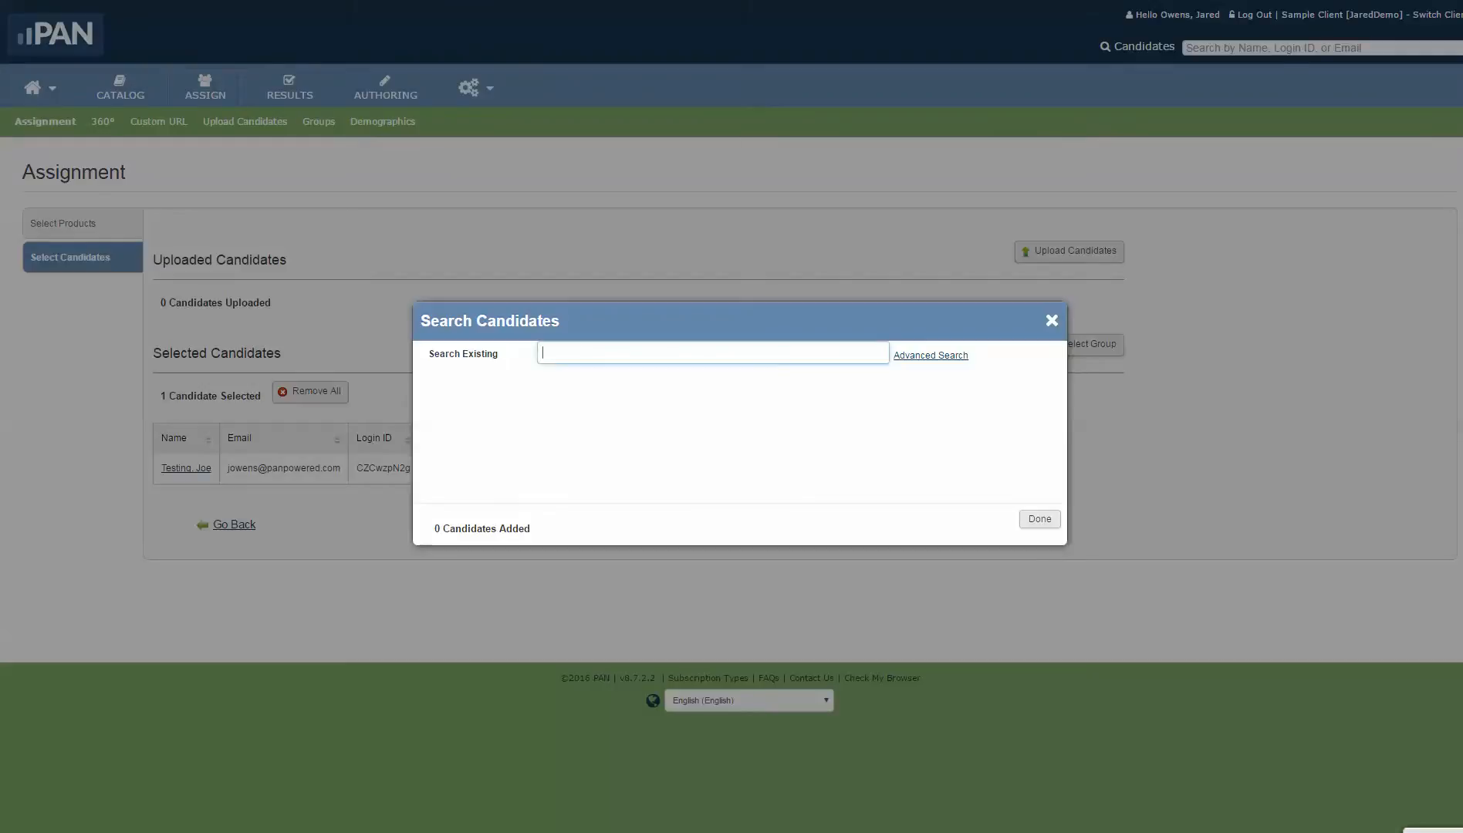
text(jwoens)
key(BackSpace)
key(BackSpace)
key(BackSpace)
key(BackSpace)
key(BackSpace)
text(owens)
key(Down)
key(Down)
key(Down)
key(Down)
key(Down)
key(Return)
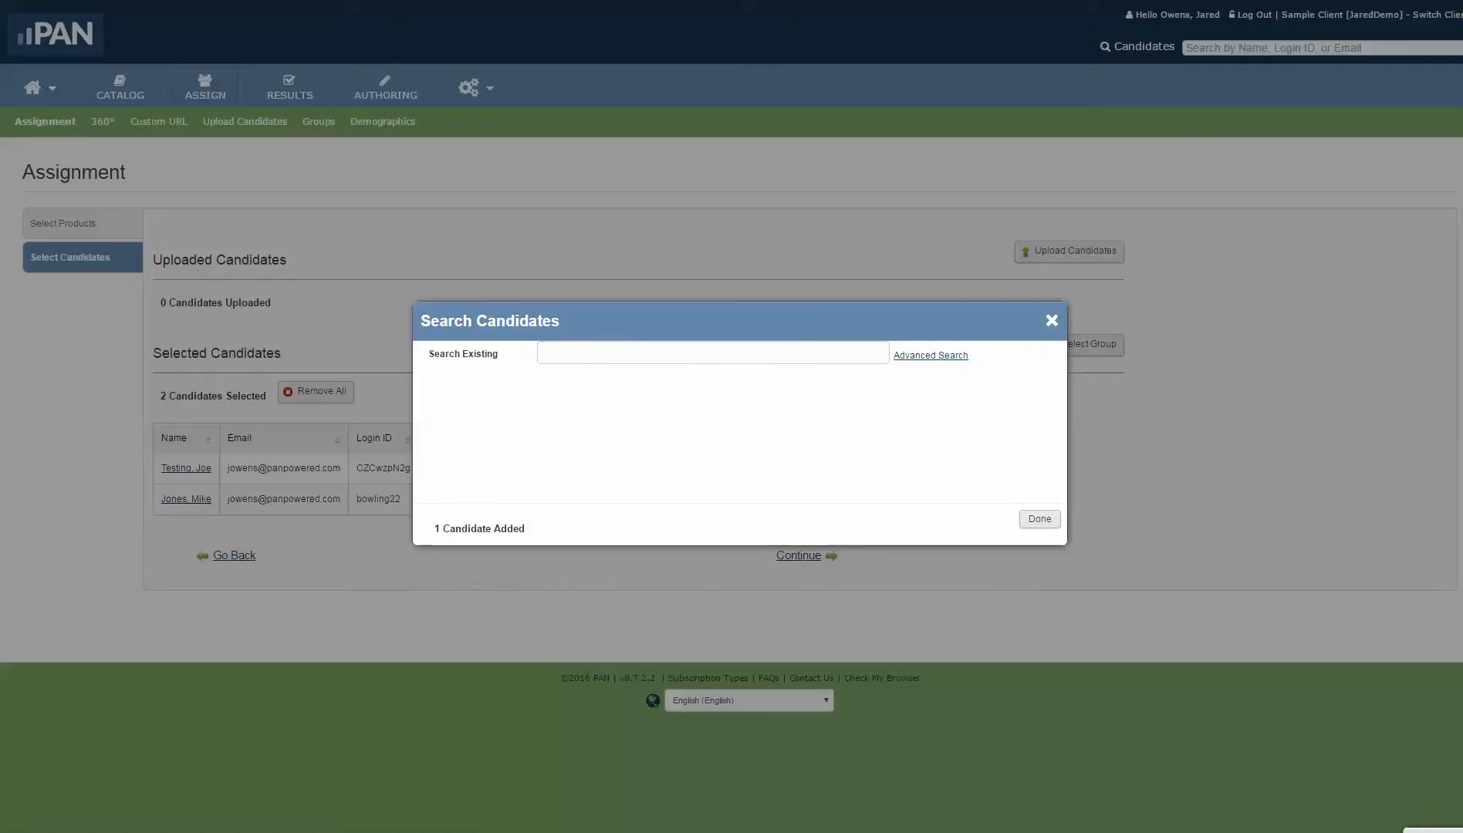
key(Tab)
key(Return)
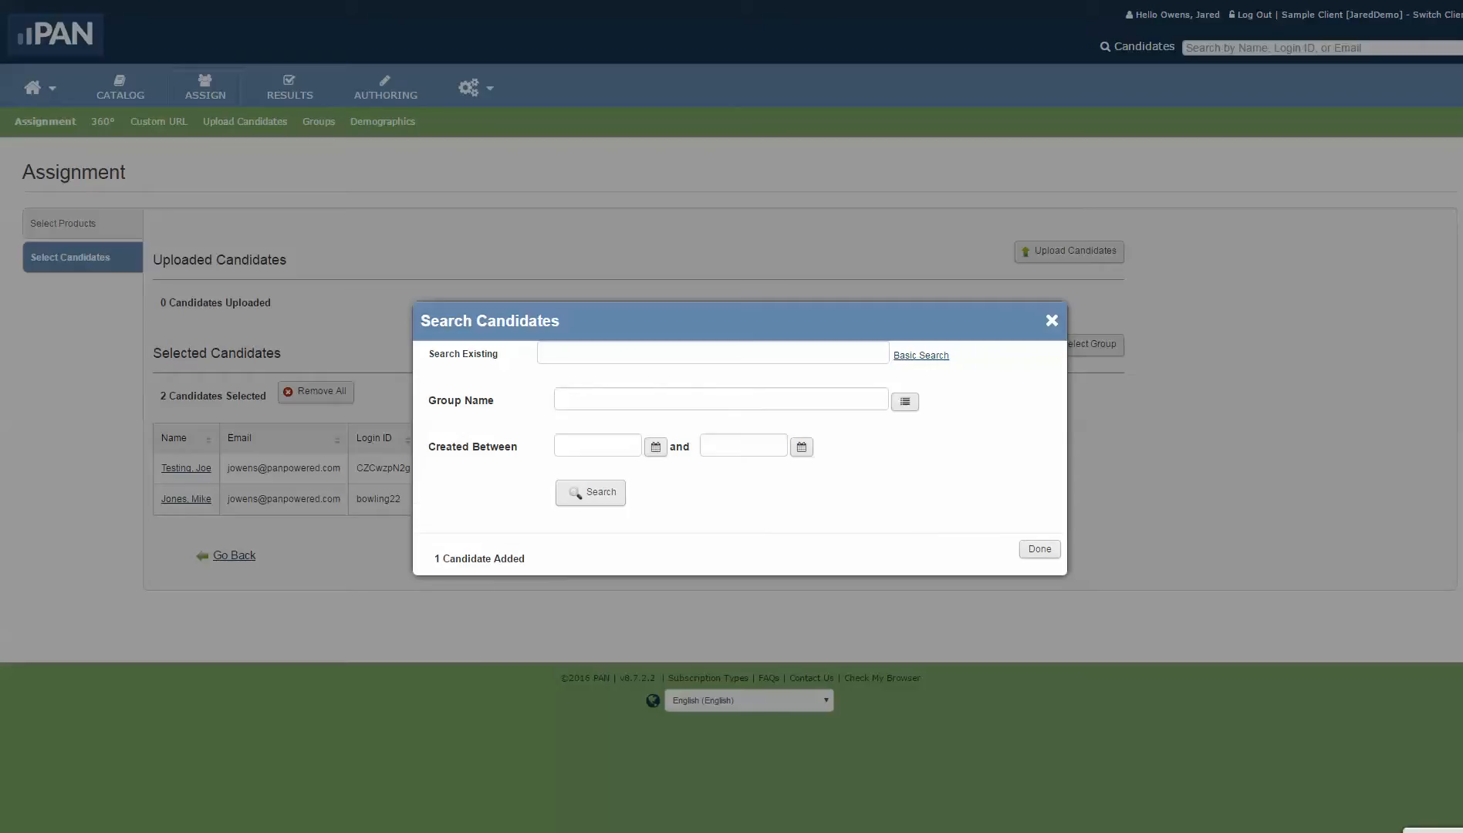
key(Return)
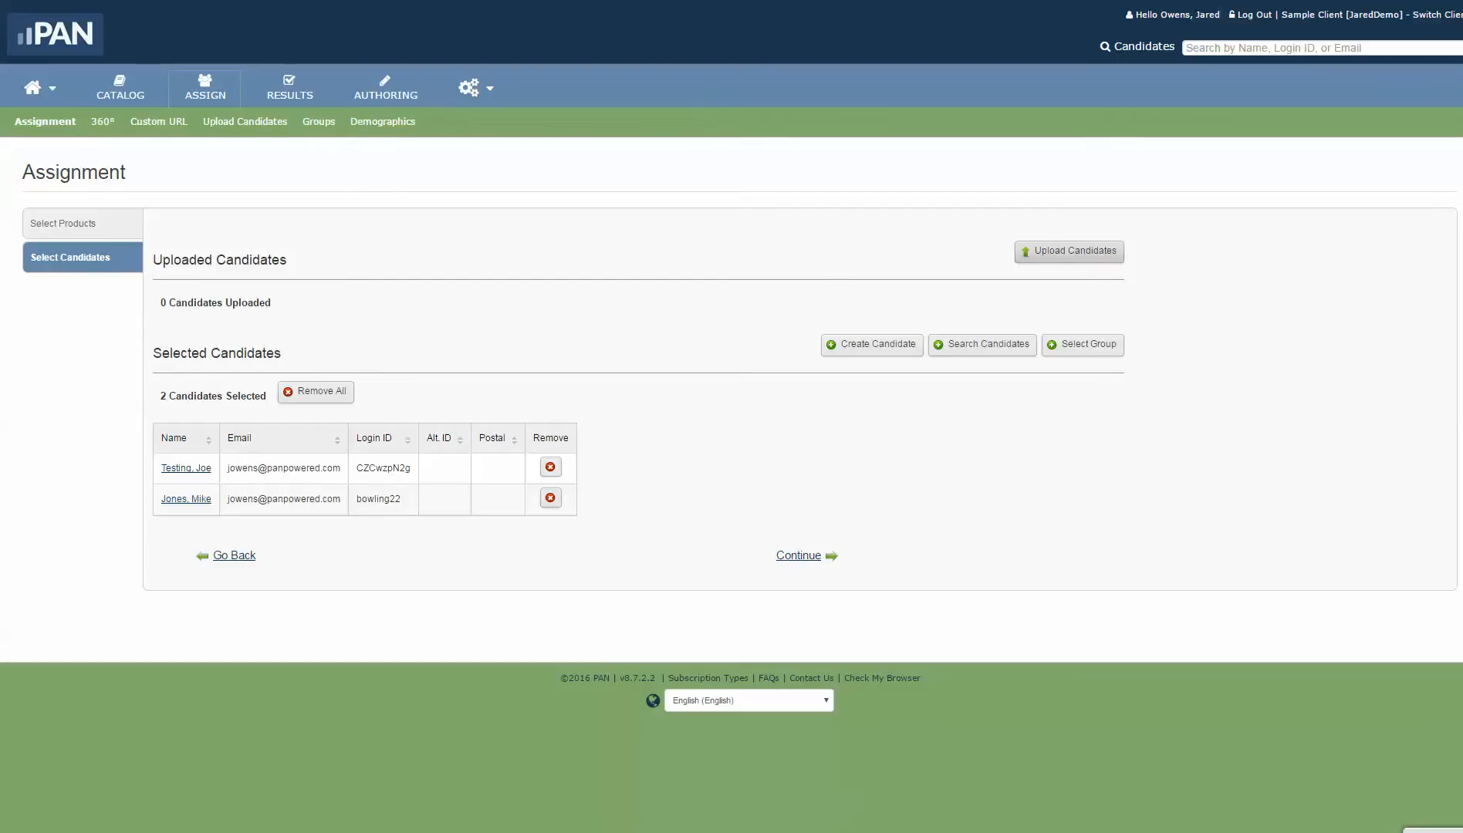
click(1069, 251)
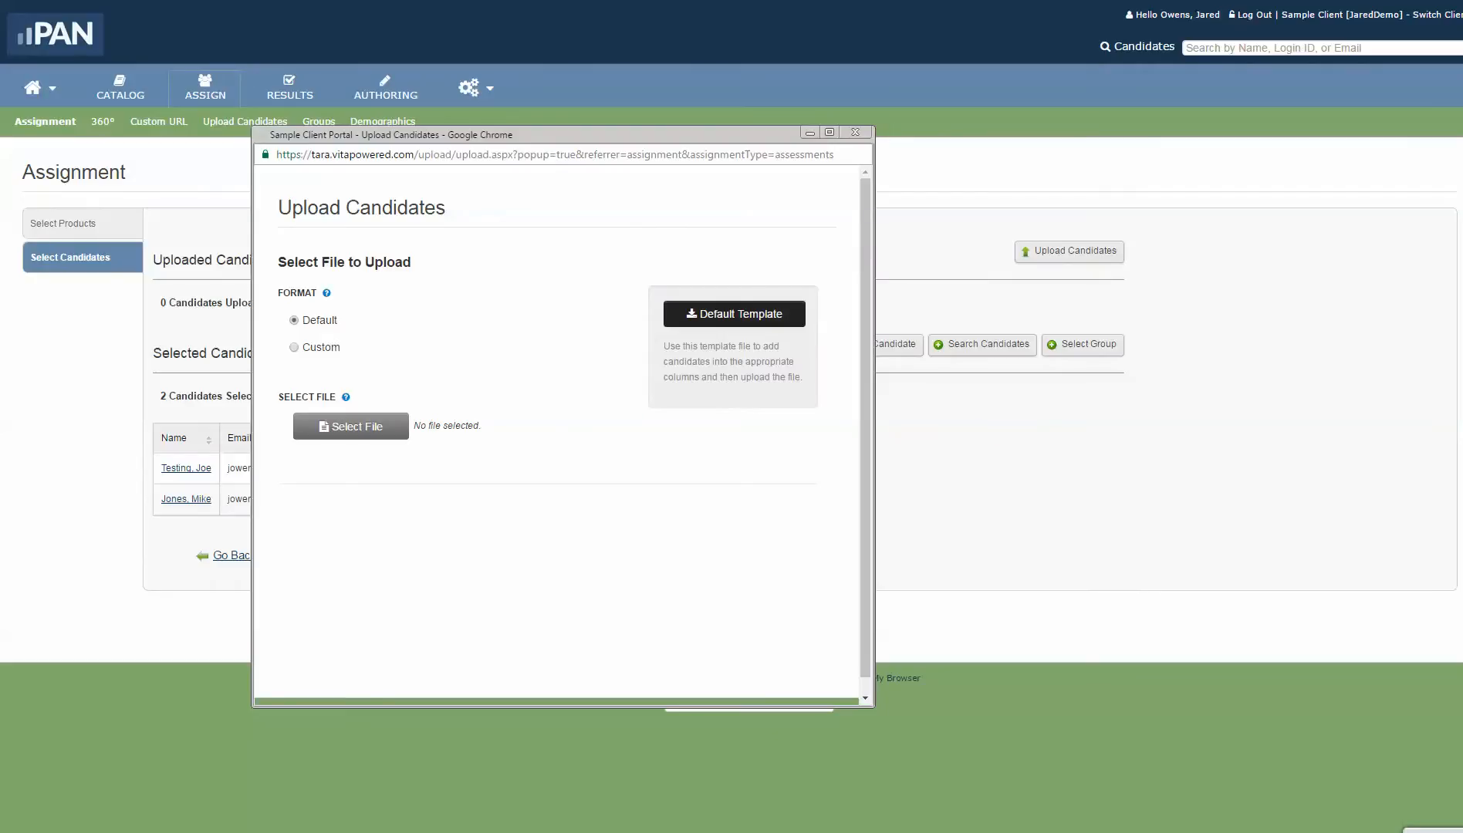
Step: Download the Default candidate template as sample (6).csv
click(734, 314)
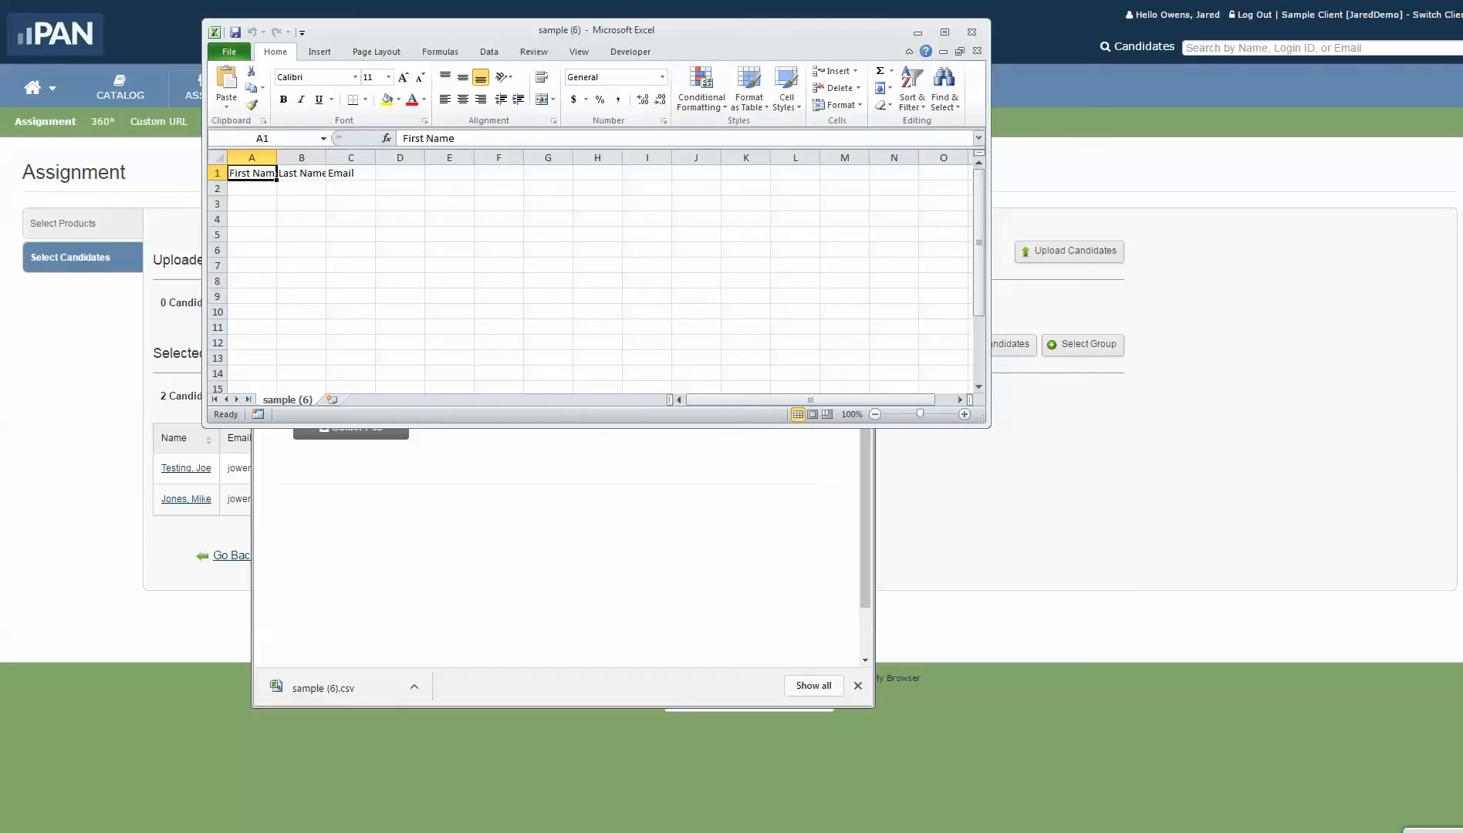
Step: Autofit columns A–C and enter the first candidate's first name, last name and e-mail in row 2
double_click(276, 157)
double_click(333, 157)
double_click(388, 157)
click(256, 189)
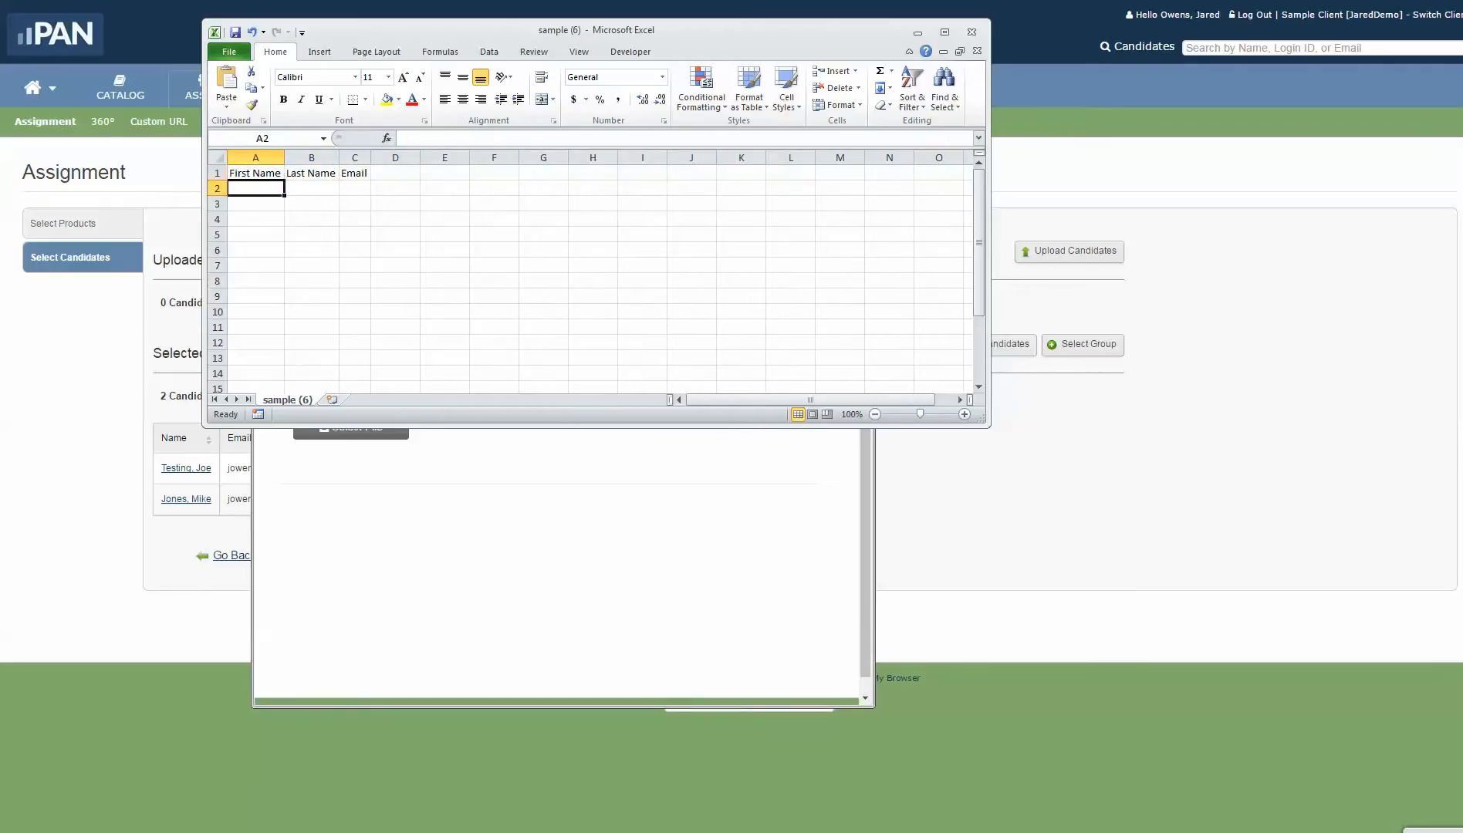
key(Tab)
key(Tab)
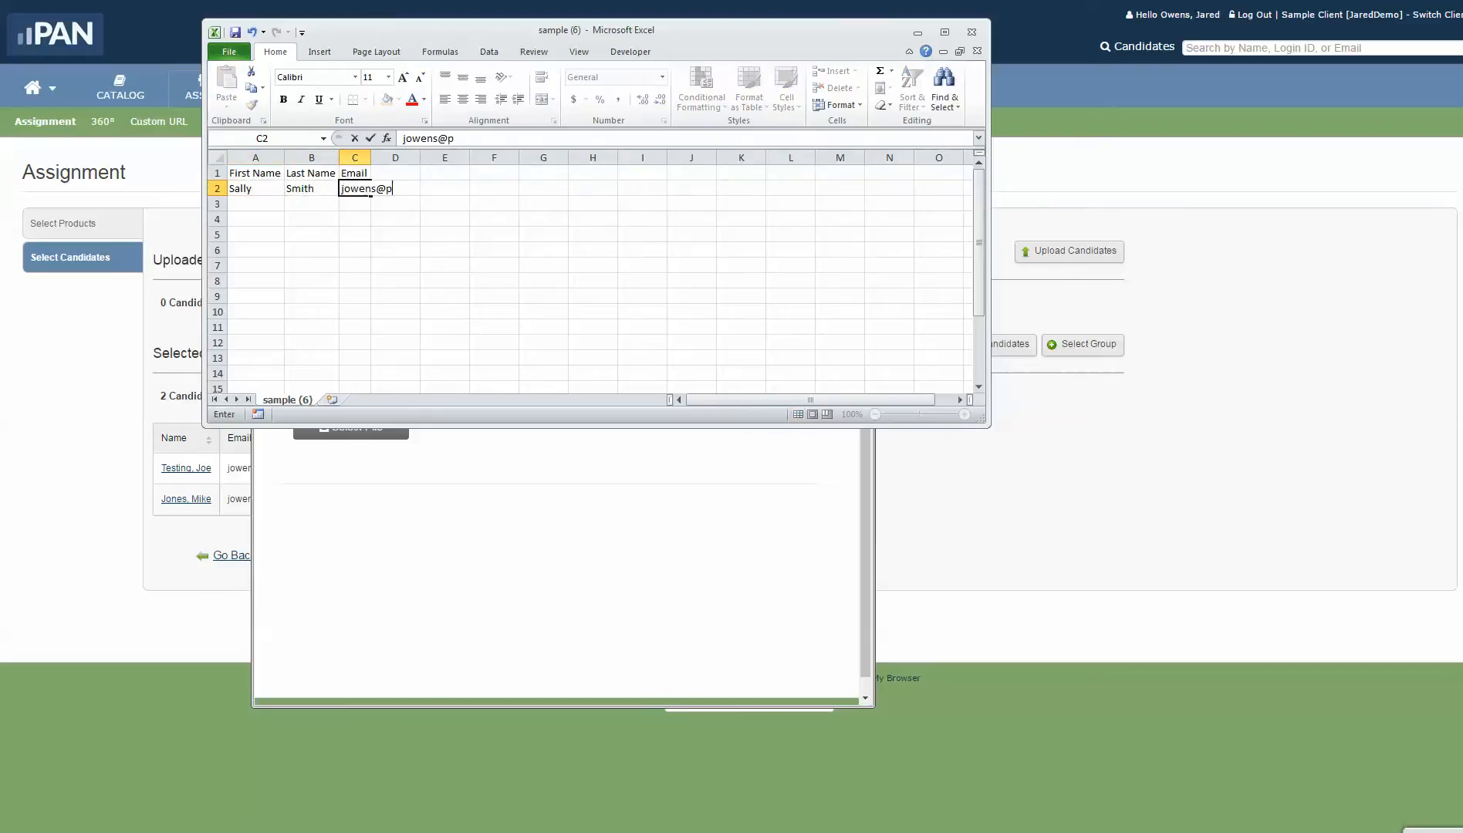
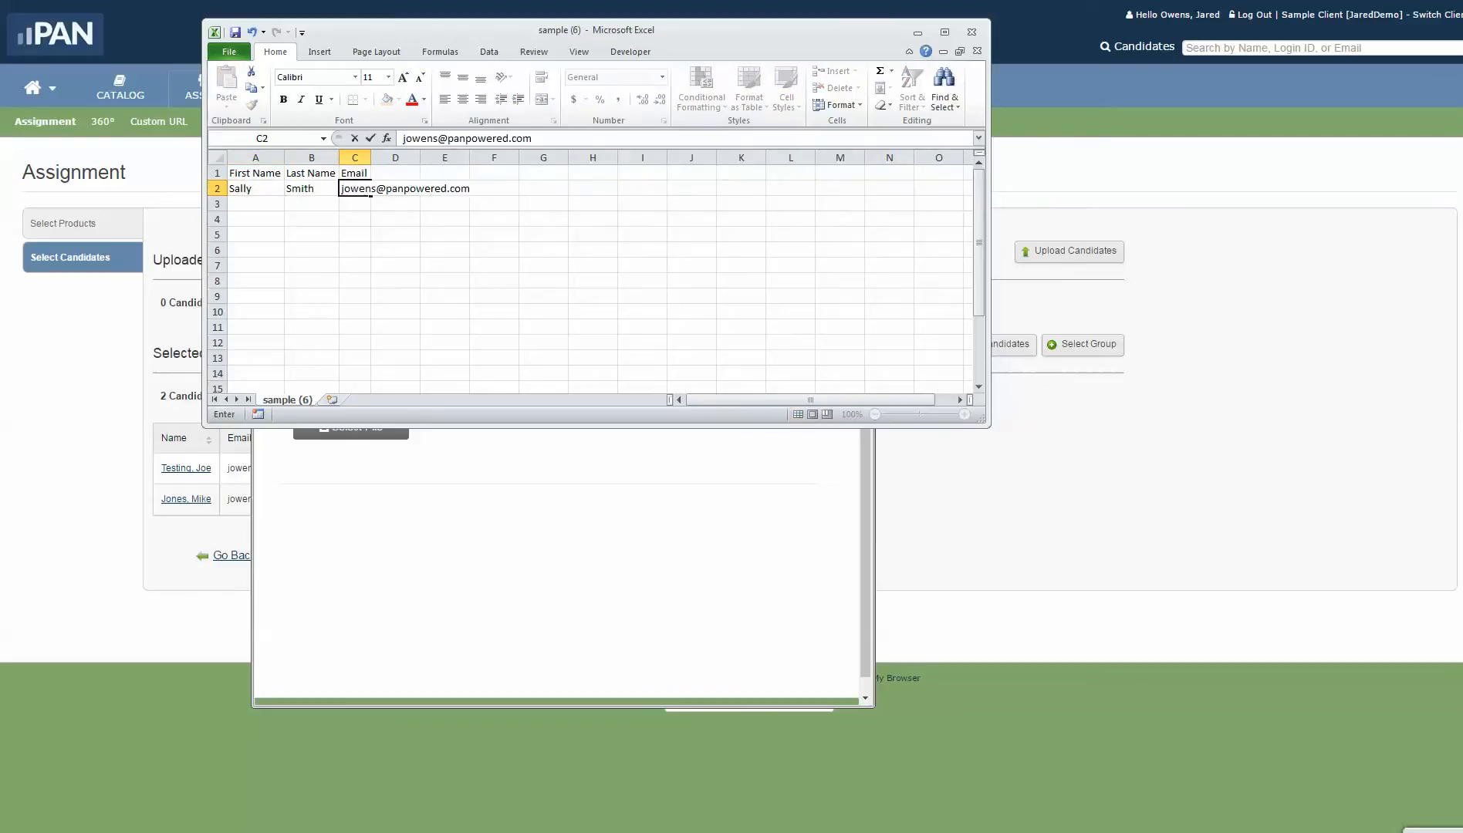
key(Return)
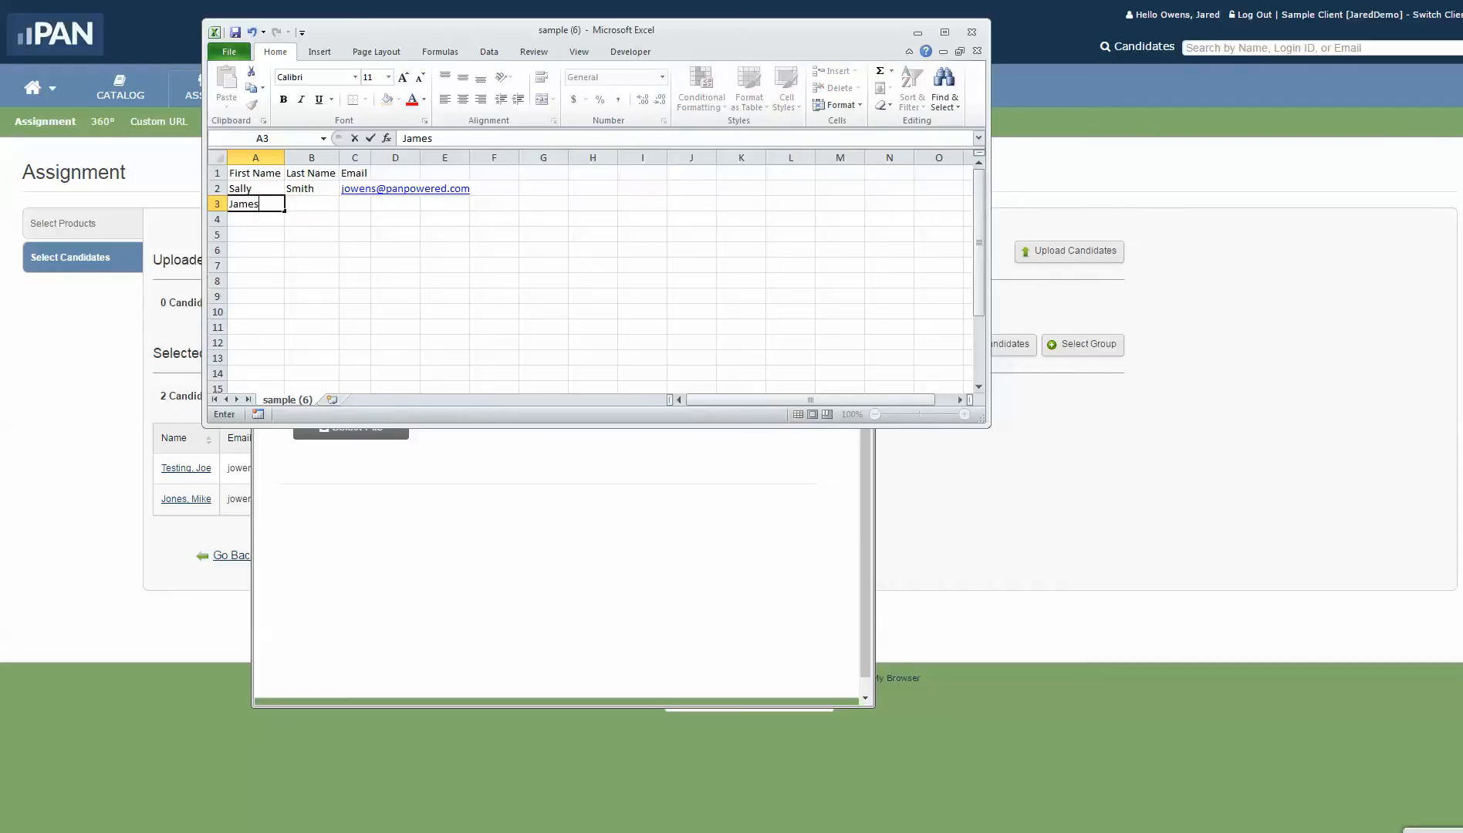
Step: Enter the second candidate's first name, last name and e-mail in row 3
key(Tab)
key(Tab)
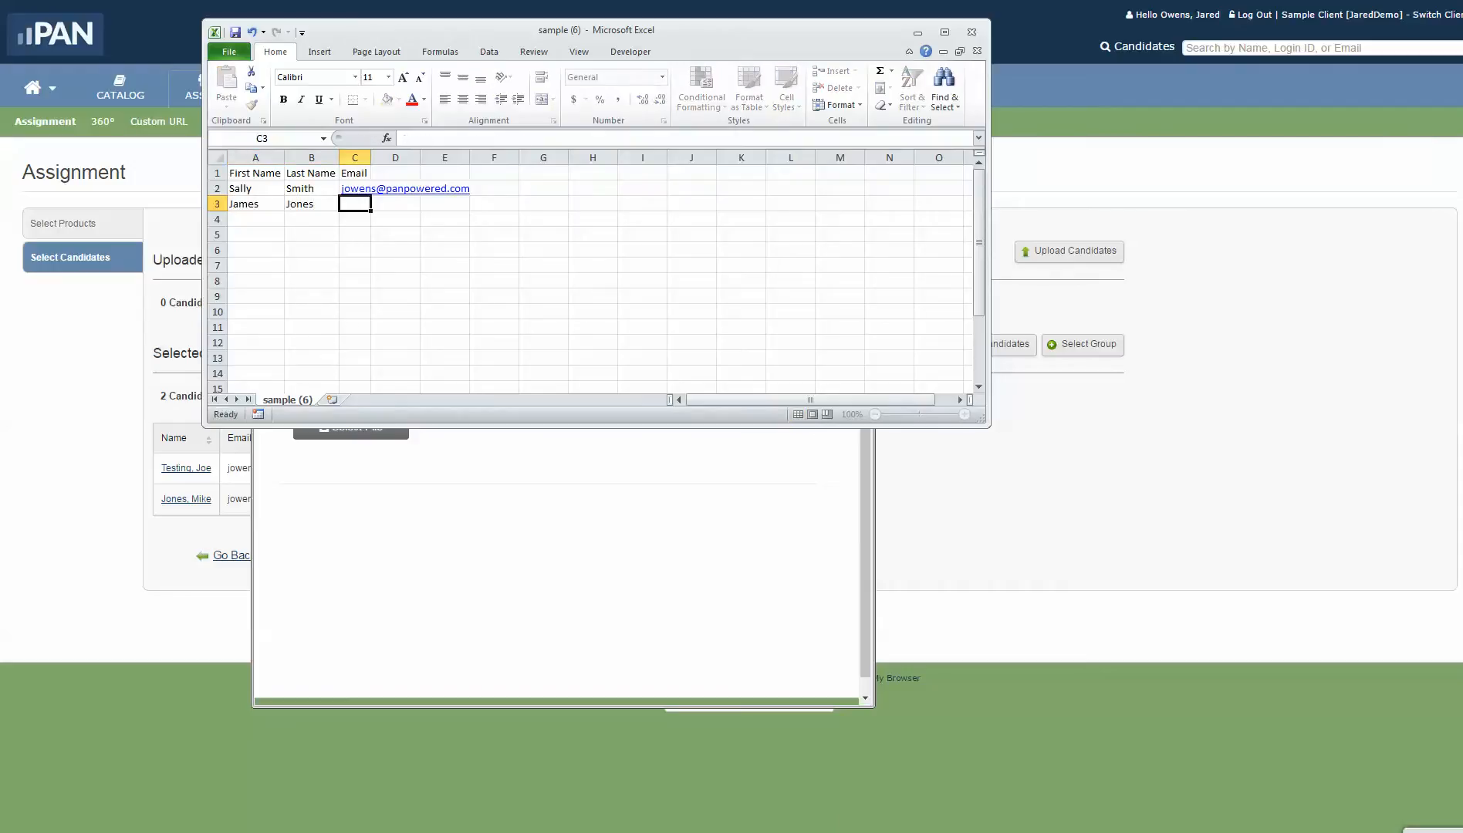
key(Return)
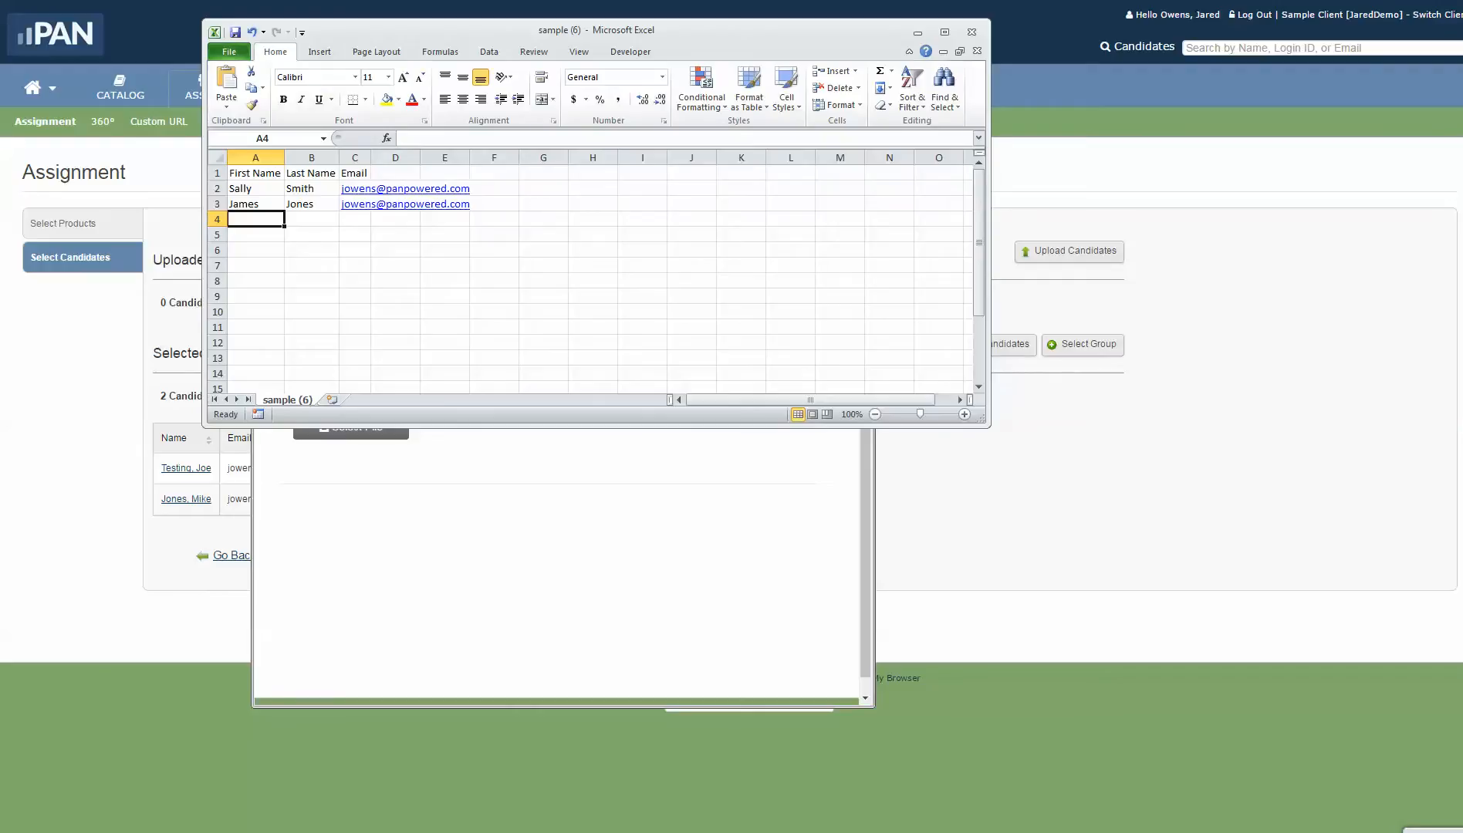
Step: Bring up the Save As dialog to save a copy of the sheet
key(alt+f)
key(Escape)
key(F12)
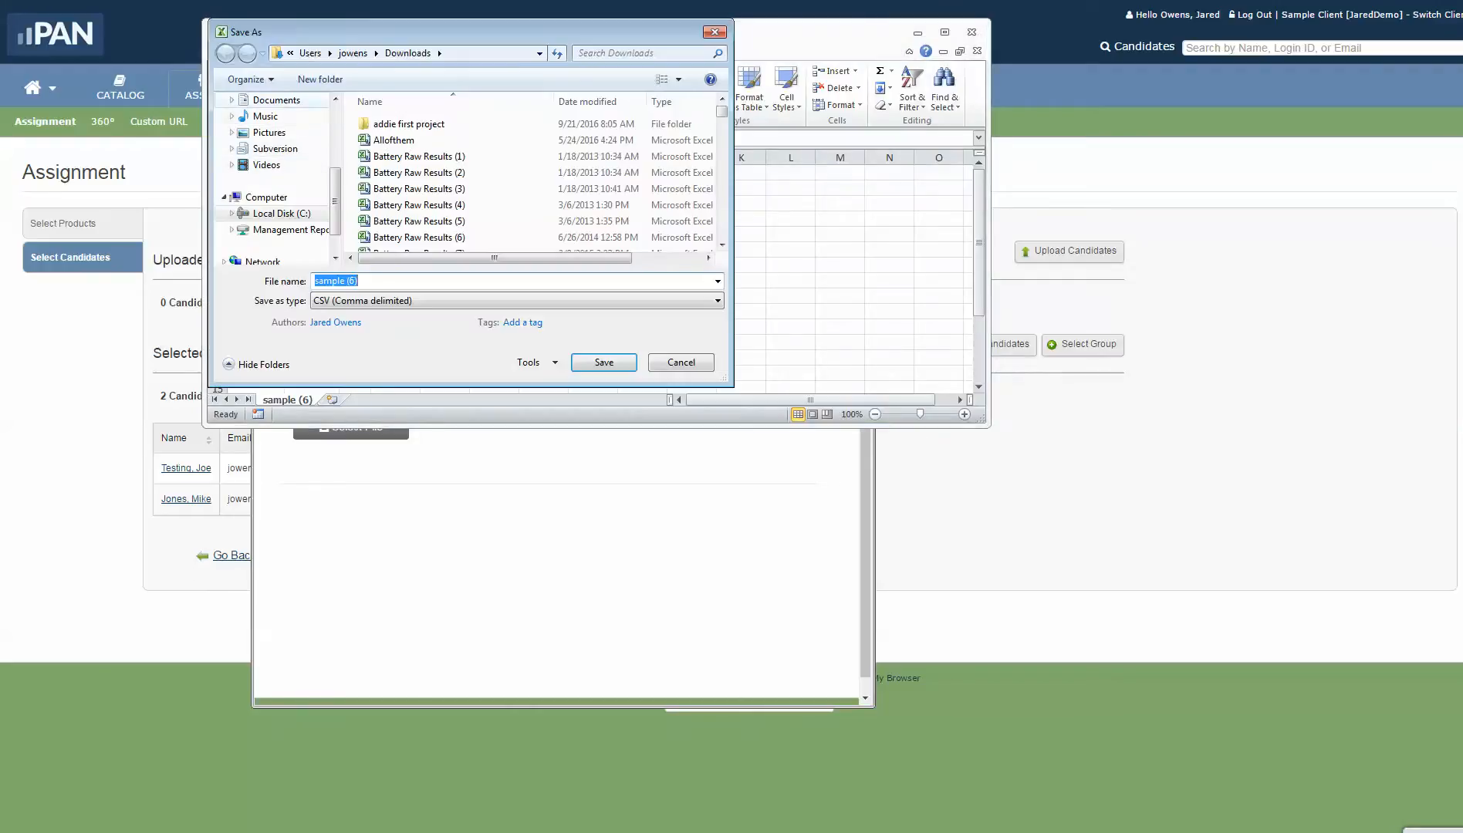
Step: Save the sheet as Candidates in Documents, keeping the CSV (Comma delimited) format
click(276, 99)
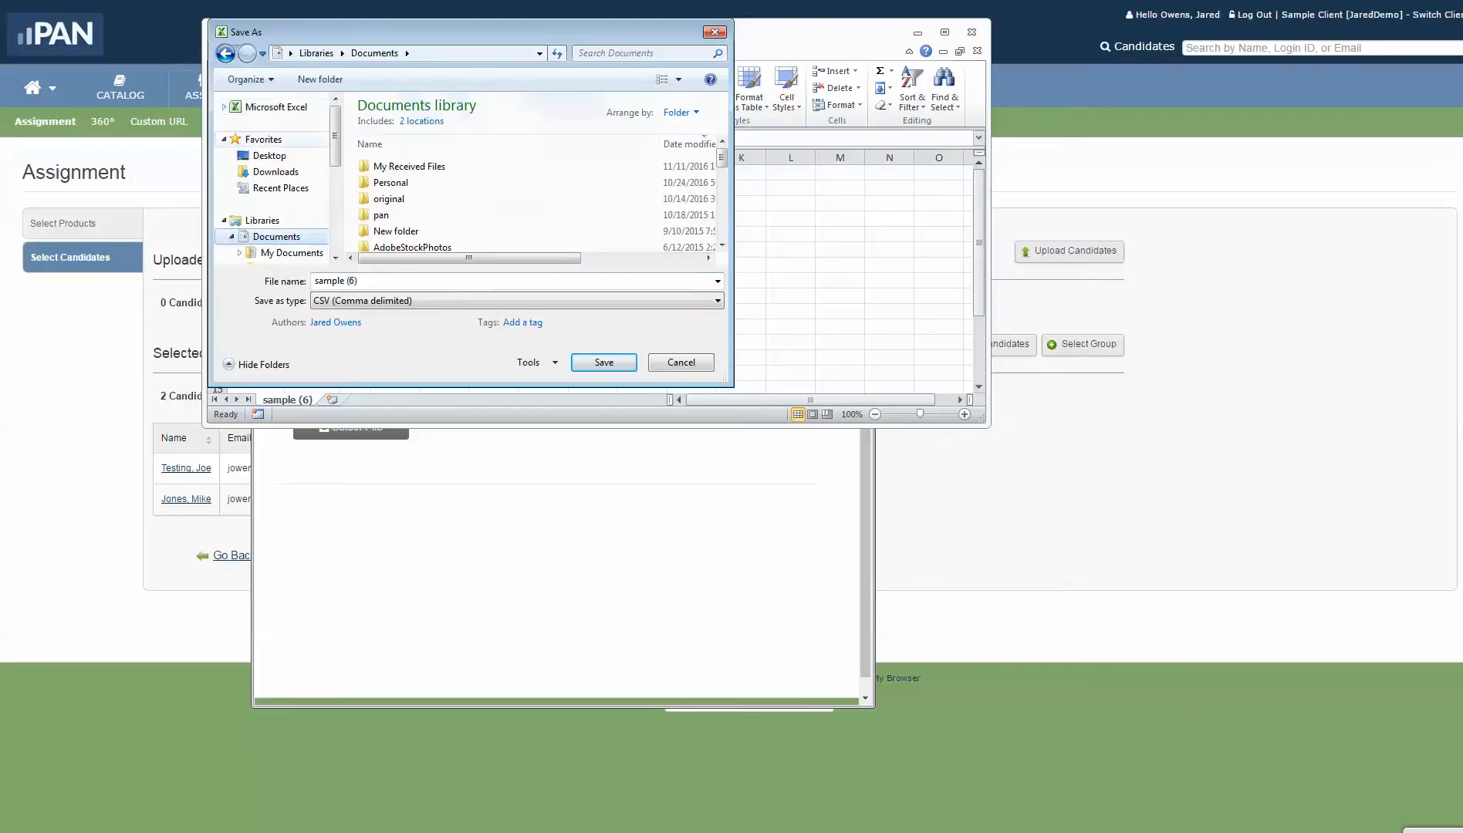
click(336, 281)
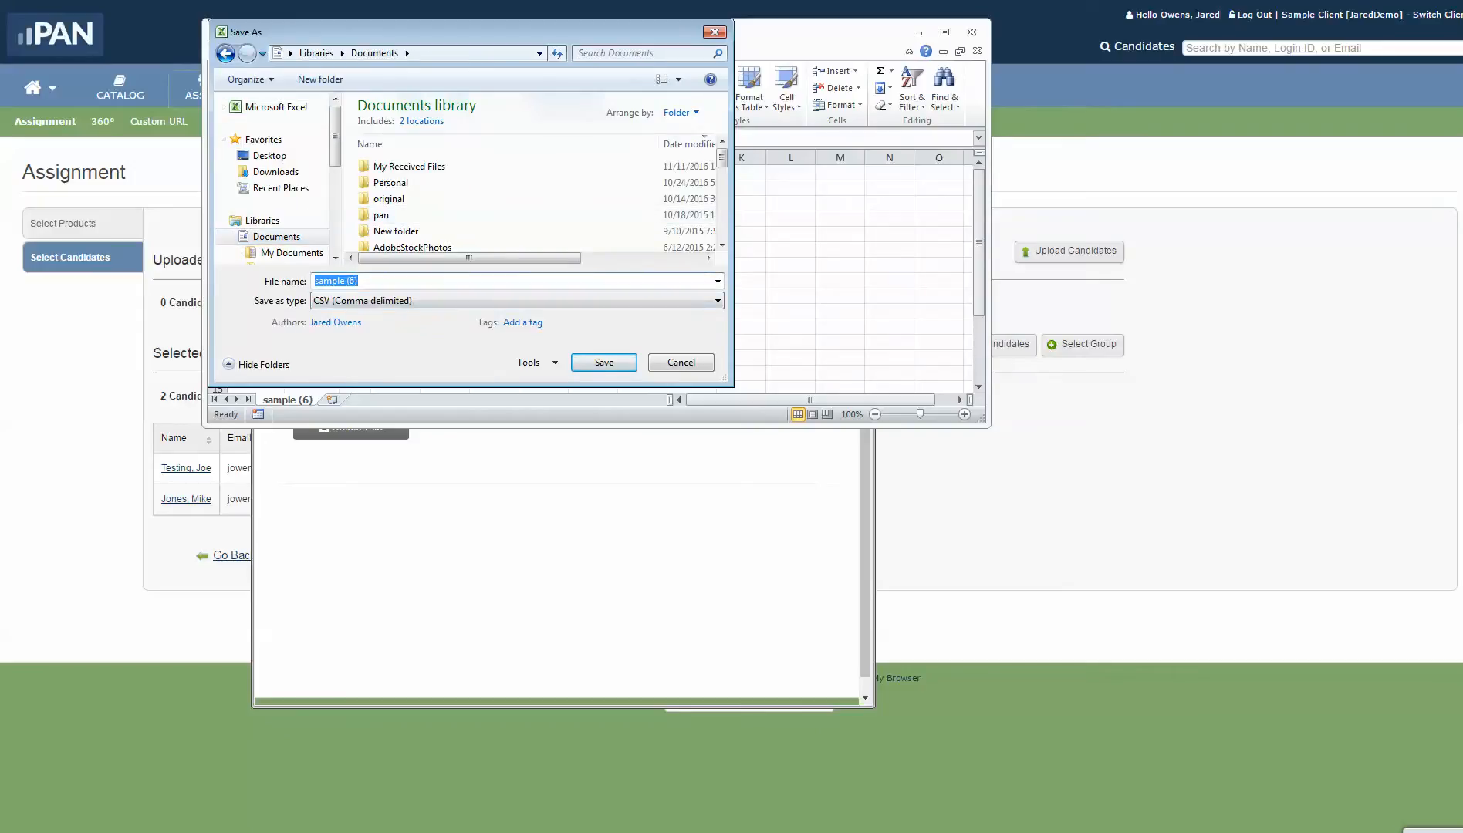
text(Candidates)
click(604, 362)
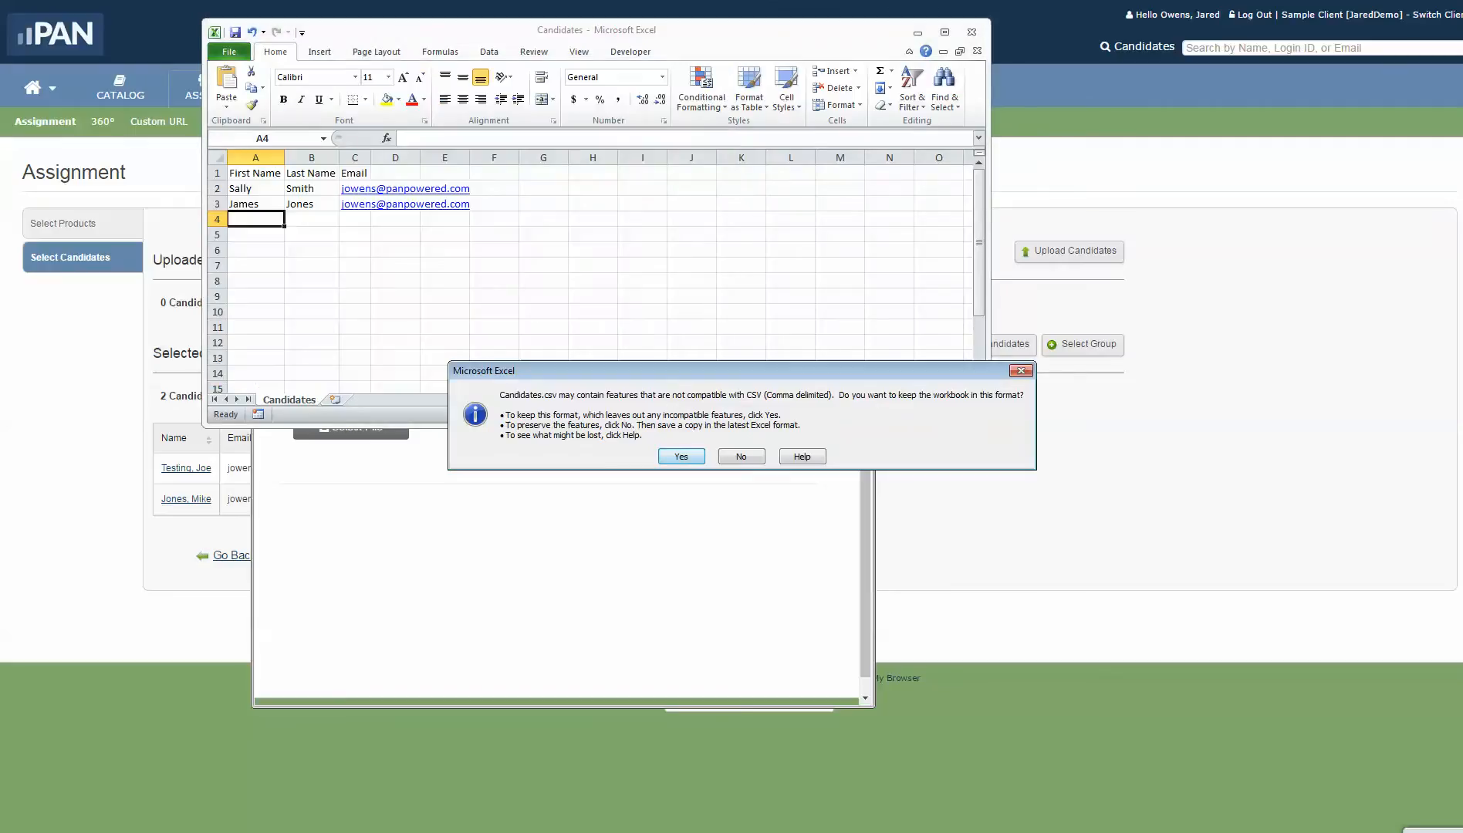
key(Return)
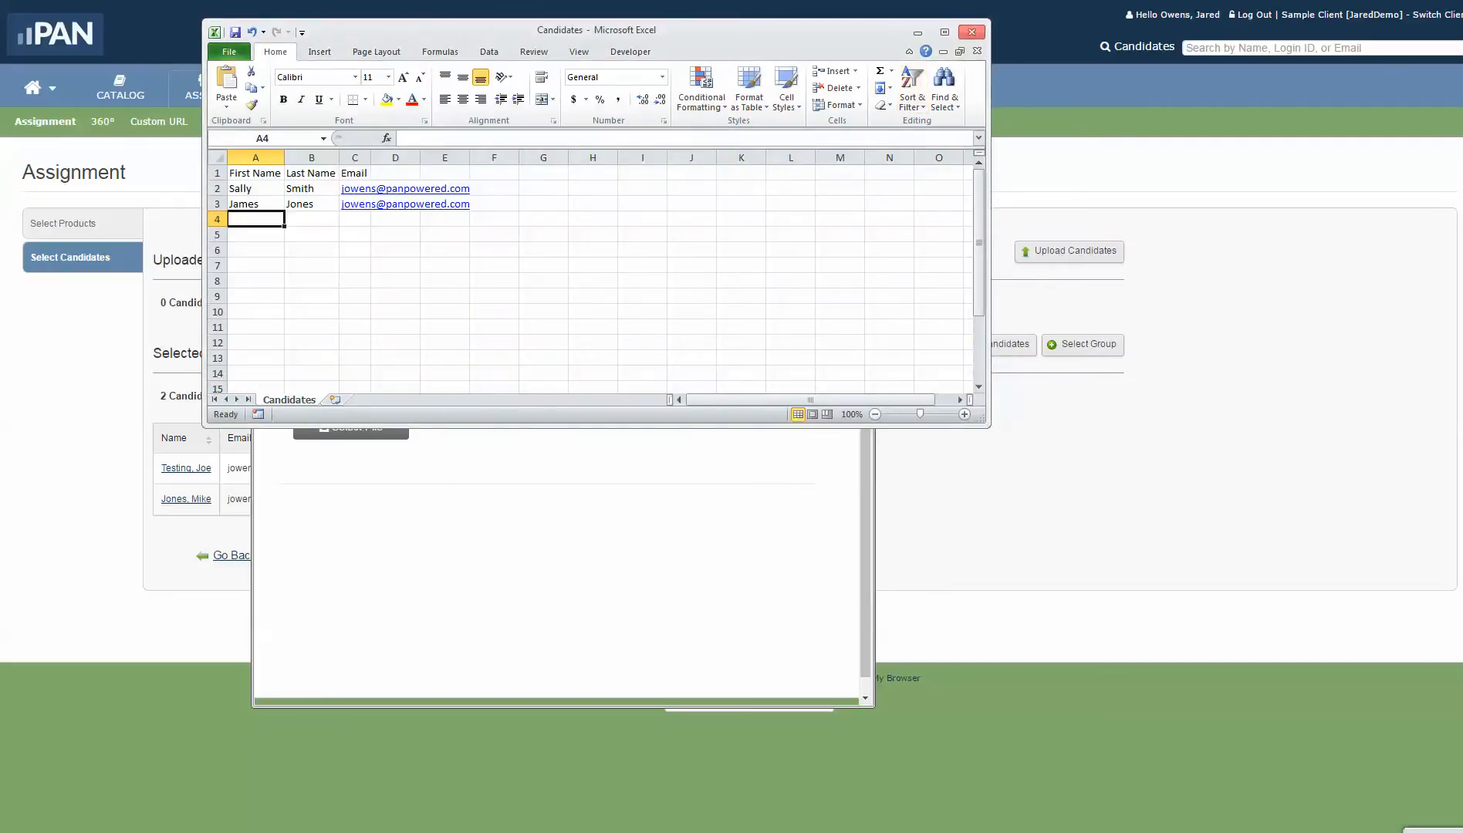
Step: Close the workbook, saving over Candidates.csv and keeping the CSV format
click(972, 32)
key(Return)
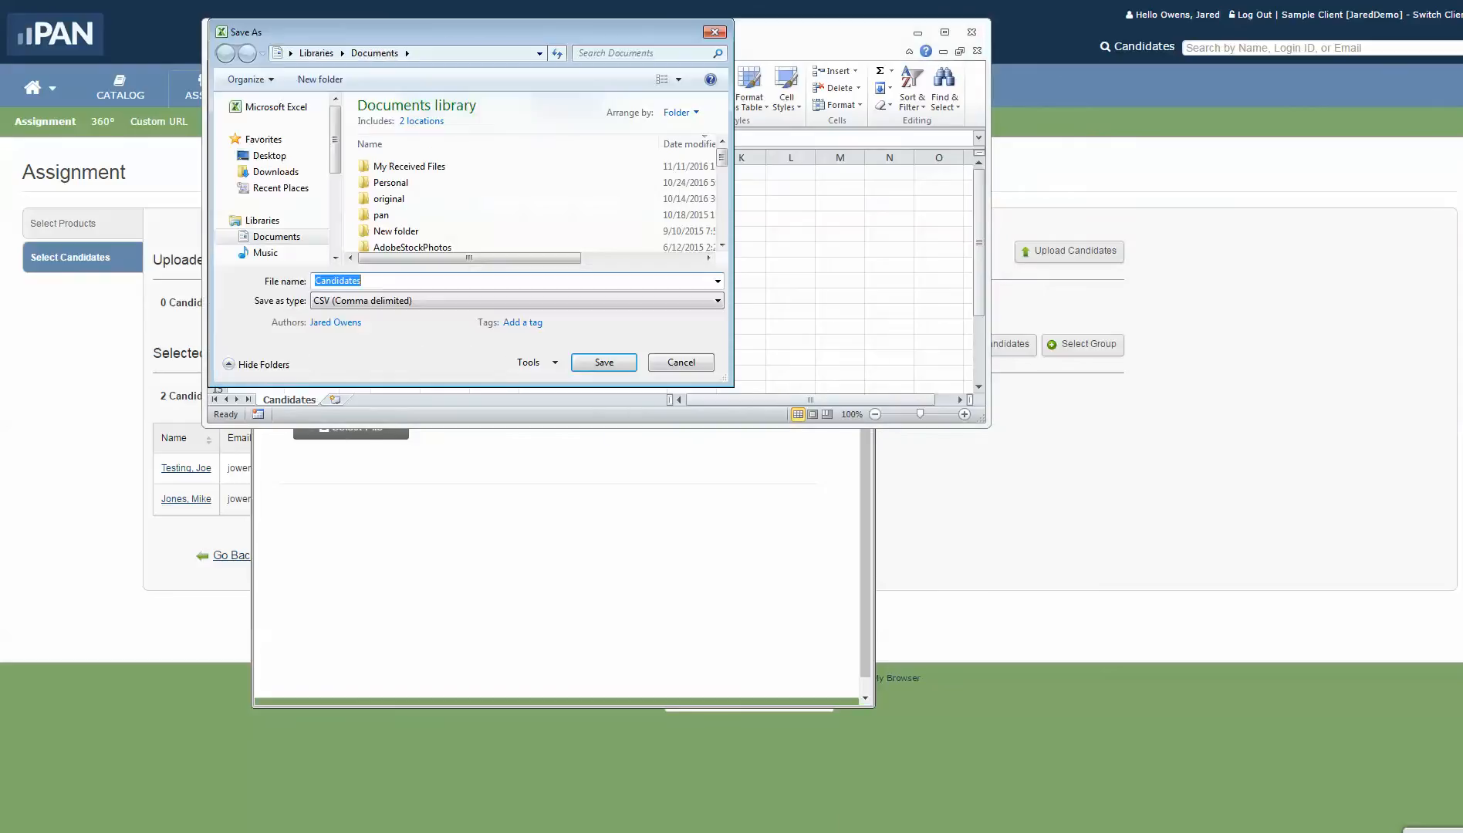
key(Return)
key(Left)
key(Return)
key(Return)
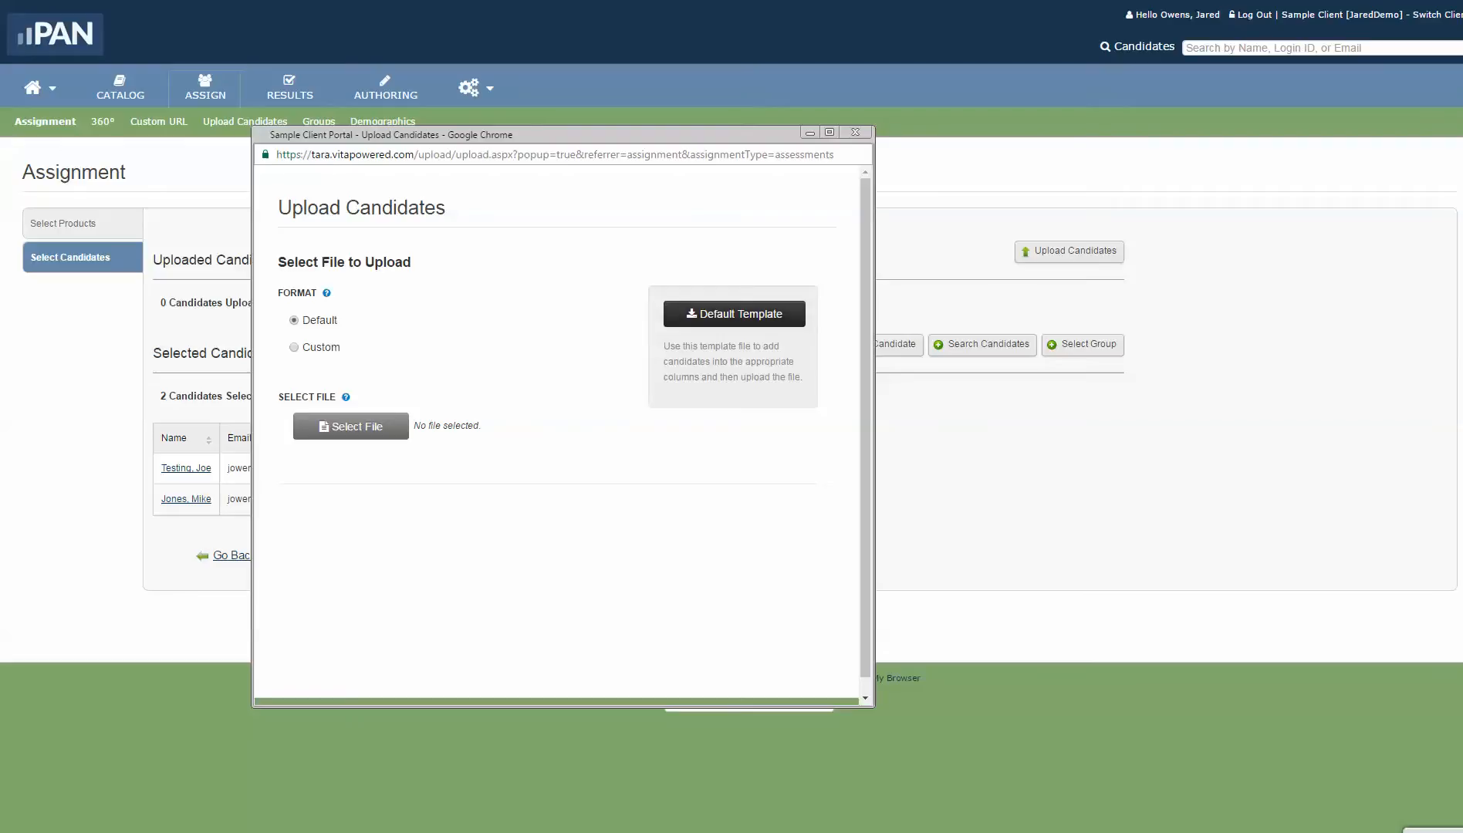
Step: Choose Candidates.csv from Documents as the upload file and continue to field mapping
click(351, 426)
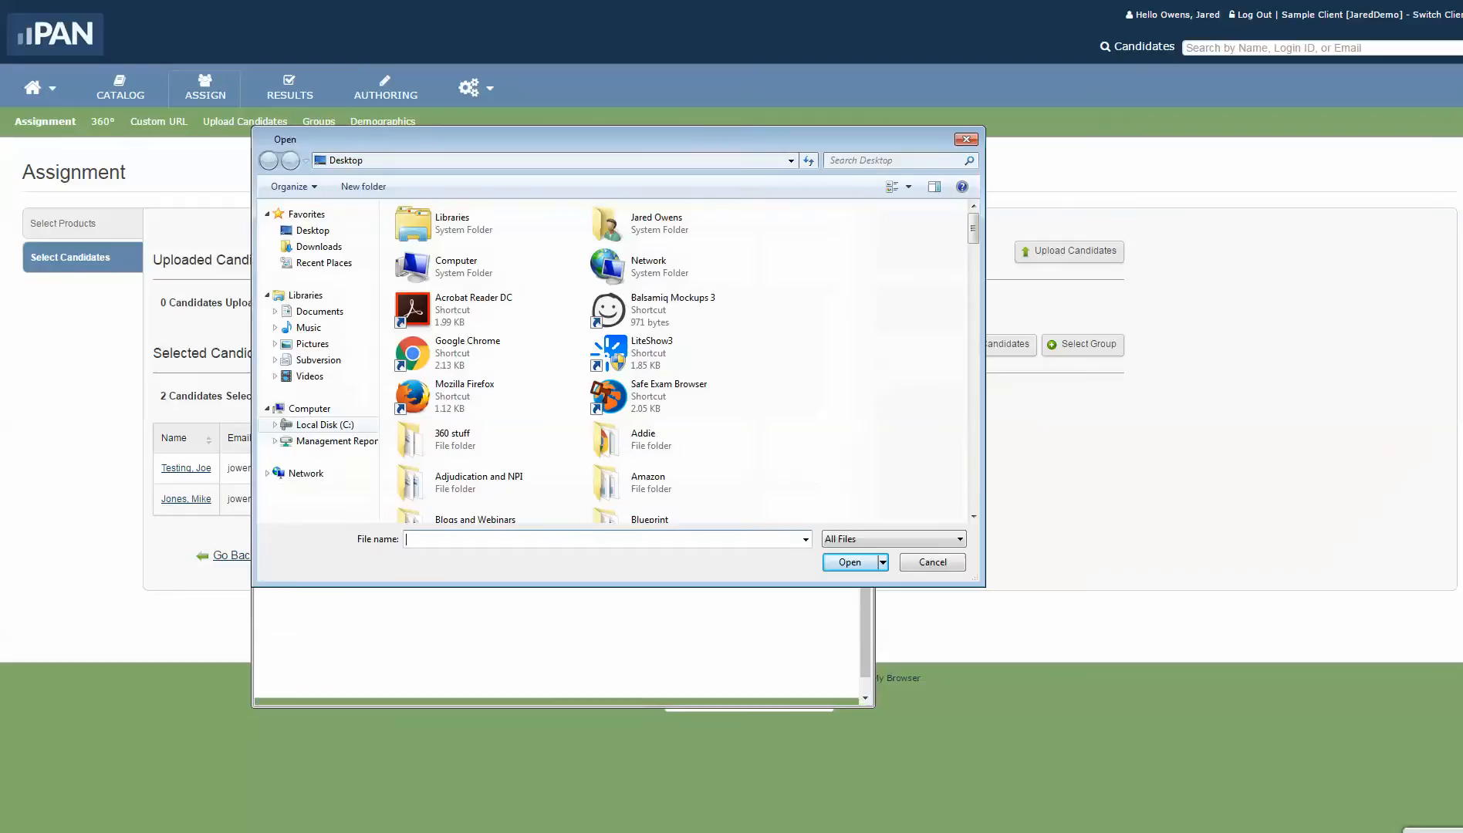
click(320, 311)
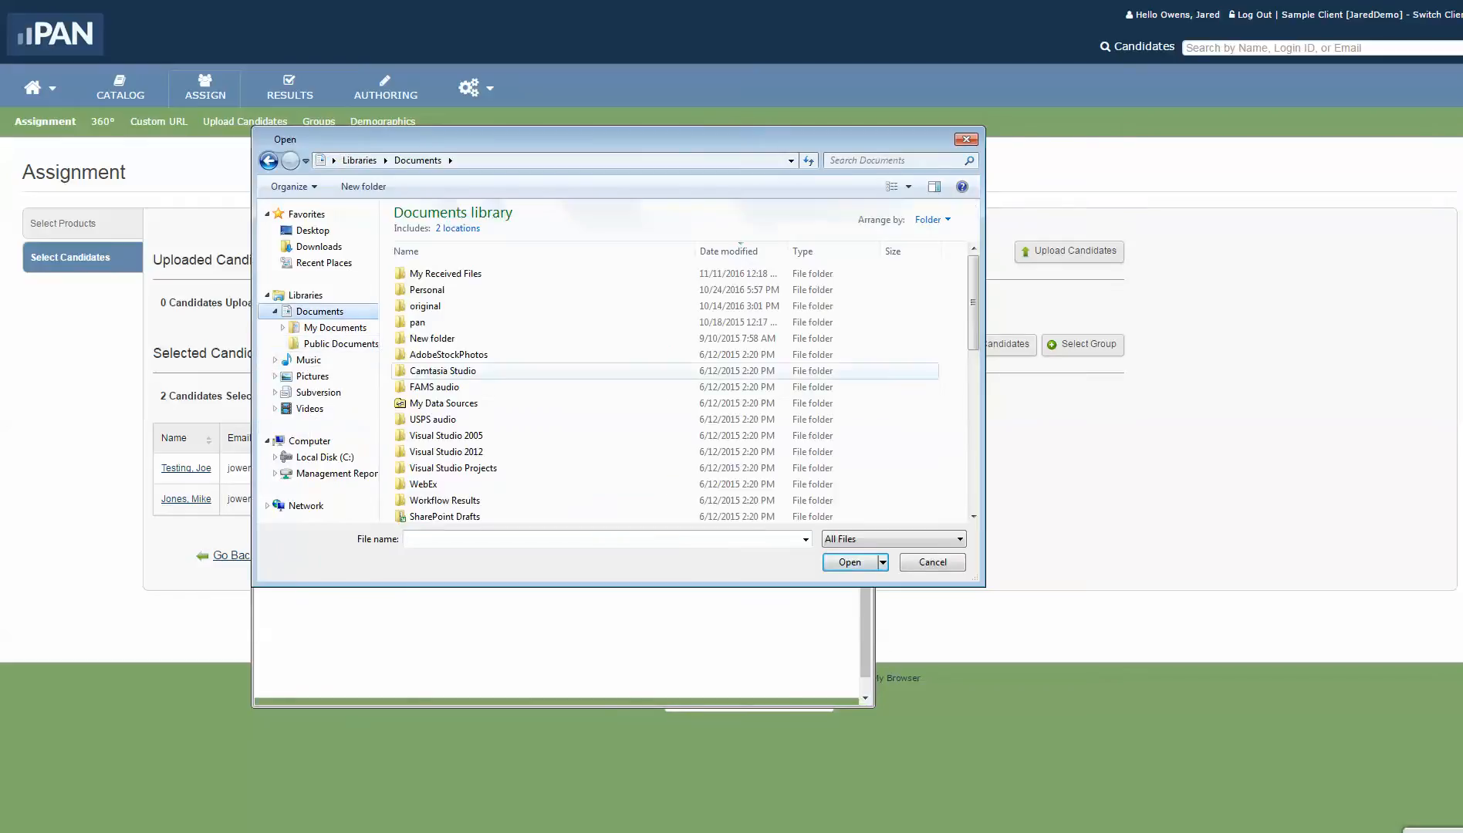
scroll(440, 452, down, 5)
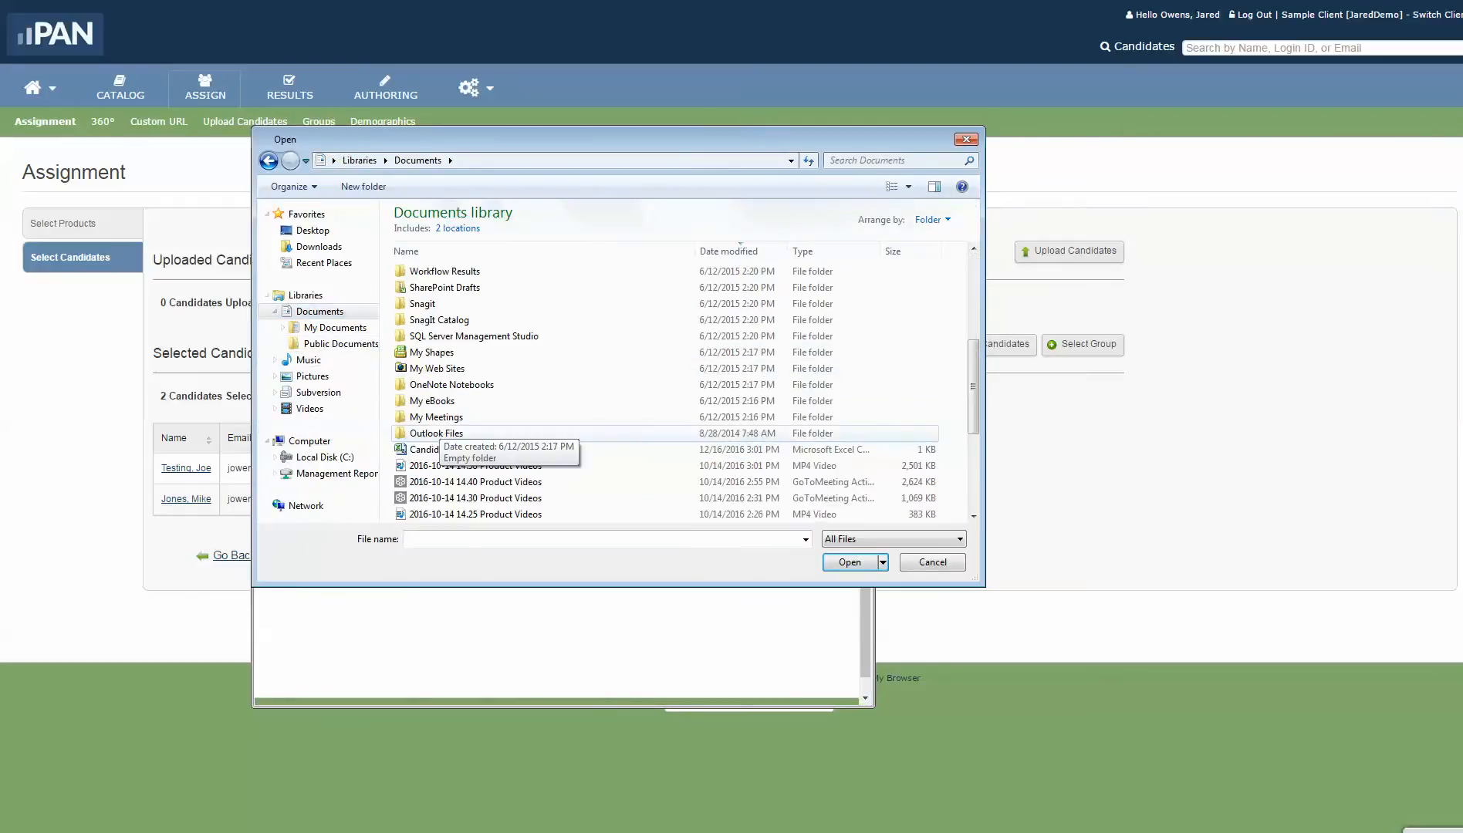
click(436, 449)
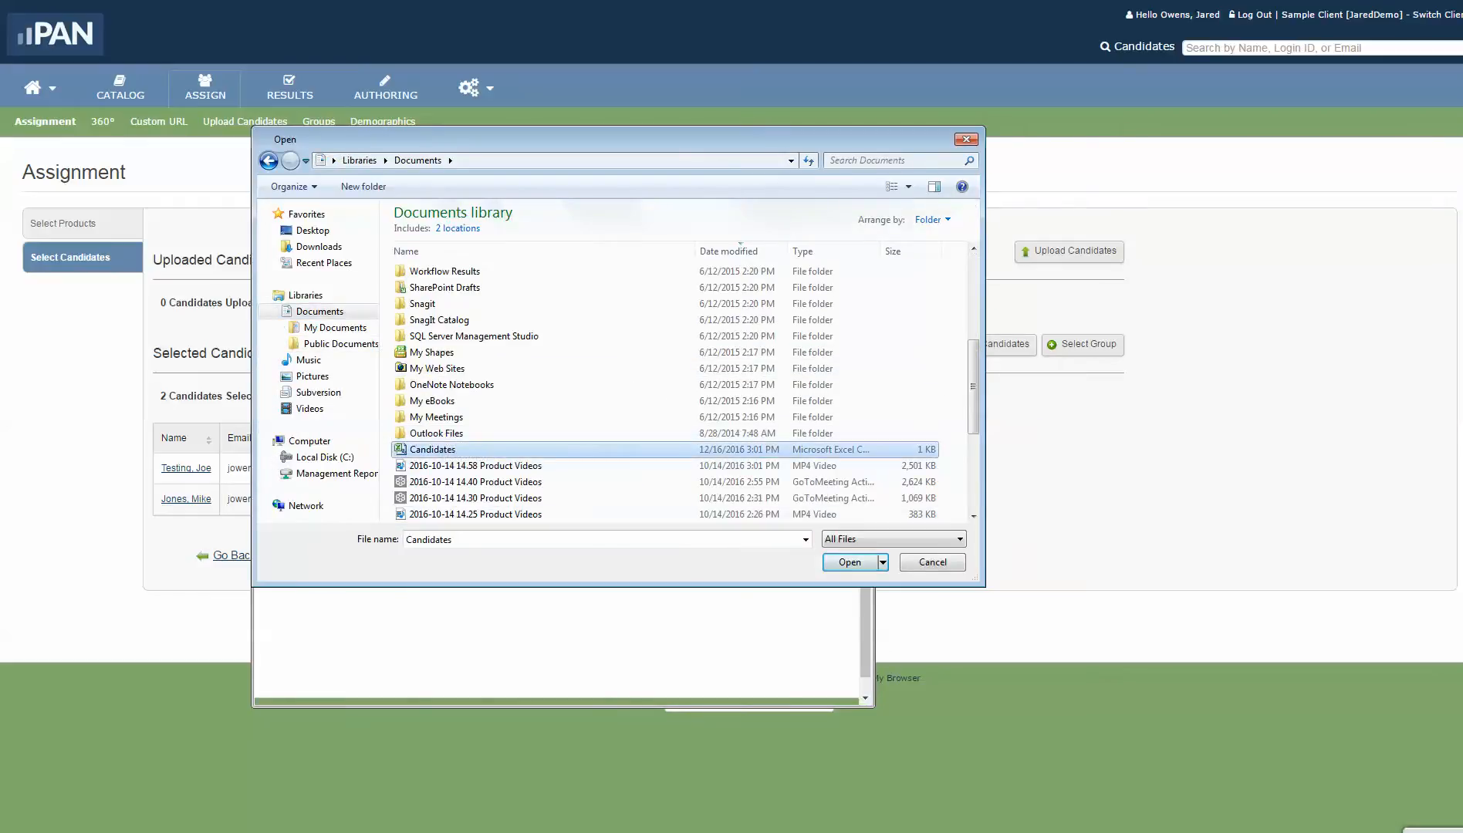
key(Return)
click(779, 514)
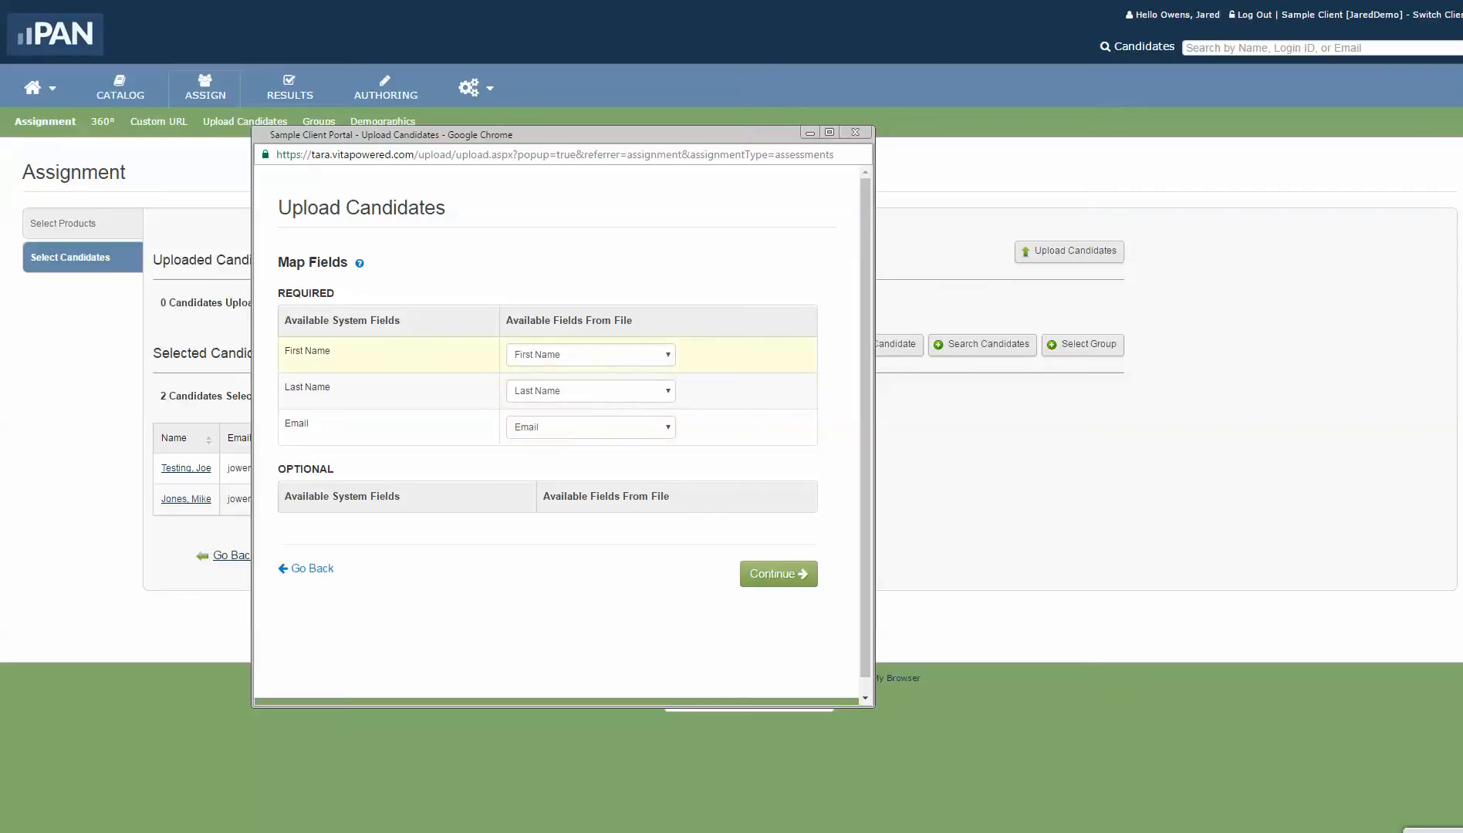
Step: Keep First Name, Last Name and Email mapped, exclude existing candidates, upload both, and return to the assignment
click(591, 354)
click(541, 381)
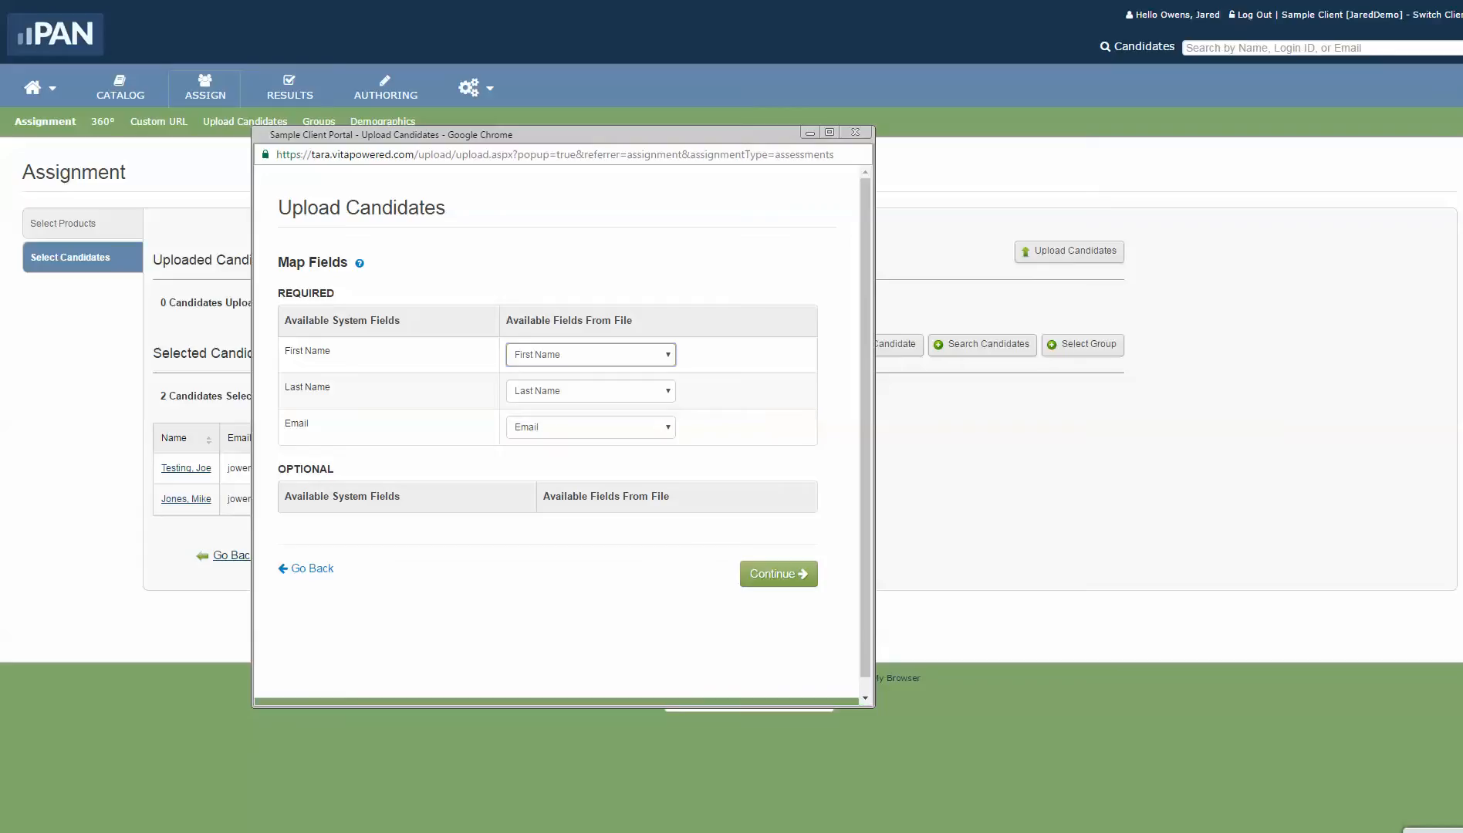
click(778, 574)
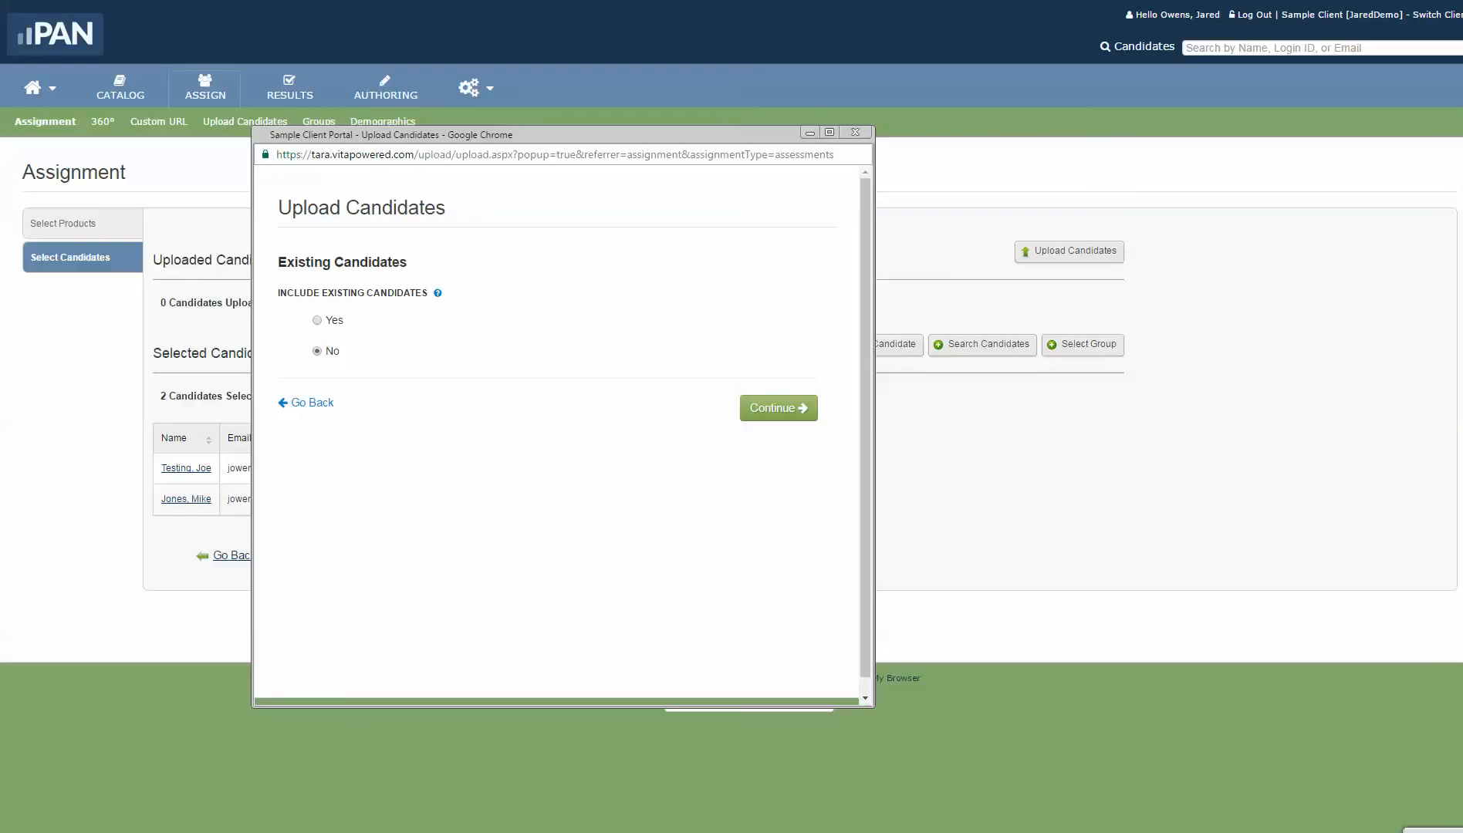
mouse_move(437, 293)
click(779, 407)
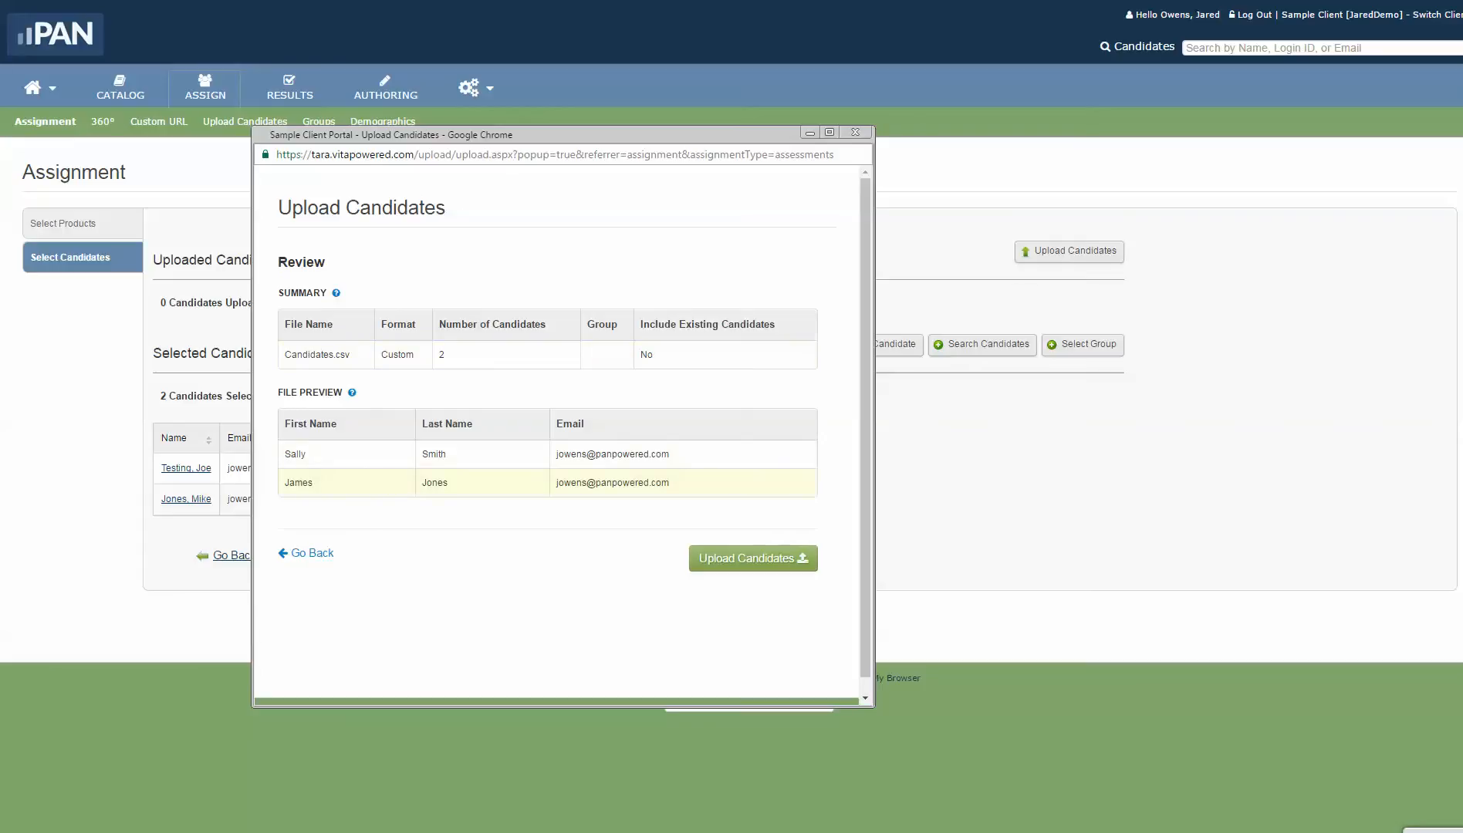
click(753, 558)
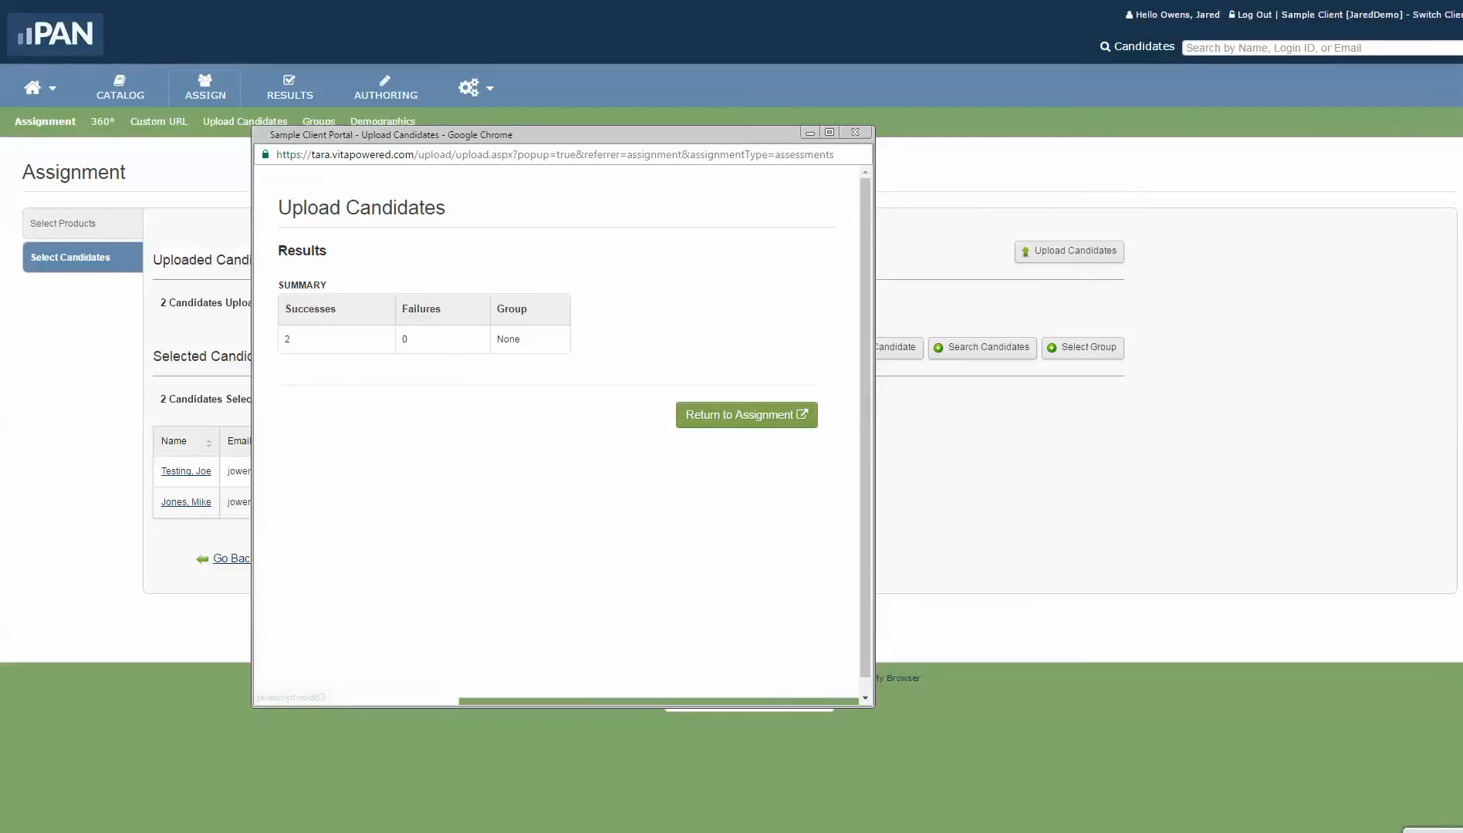
click(746, 414)
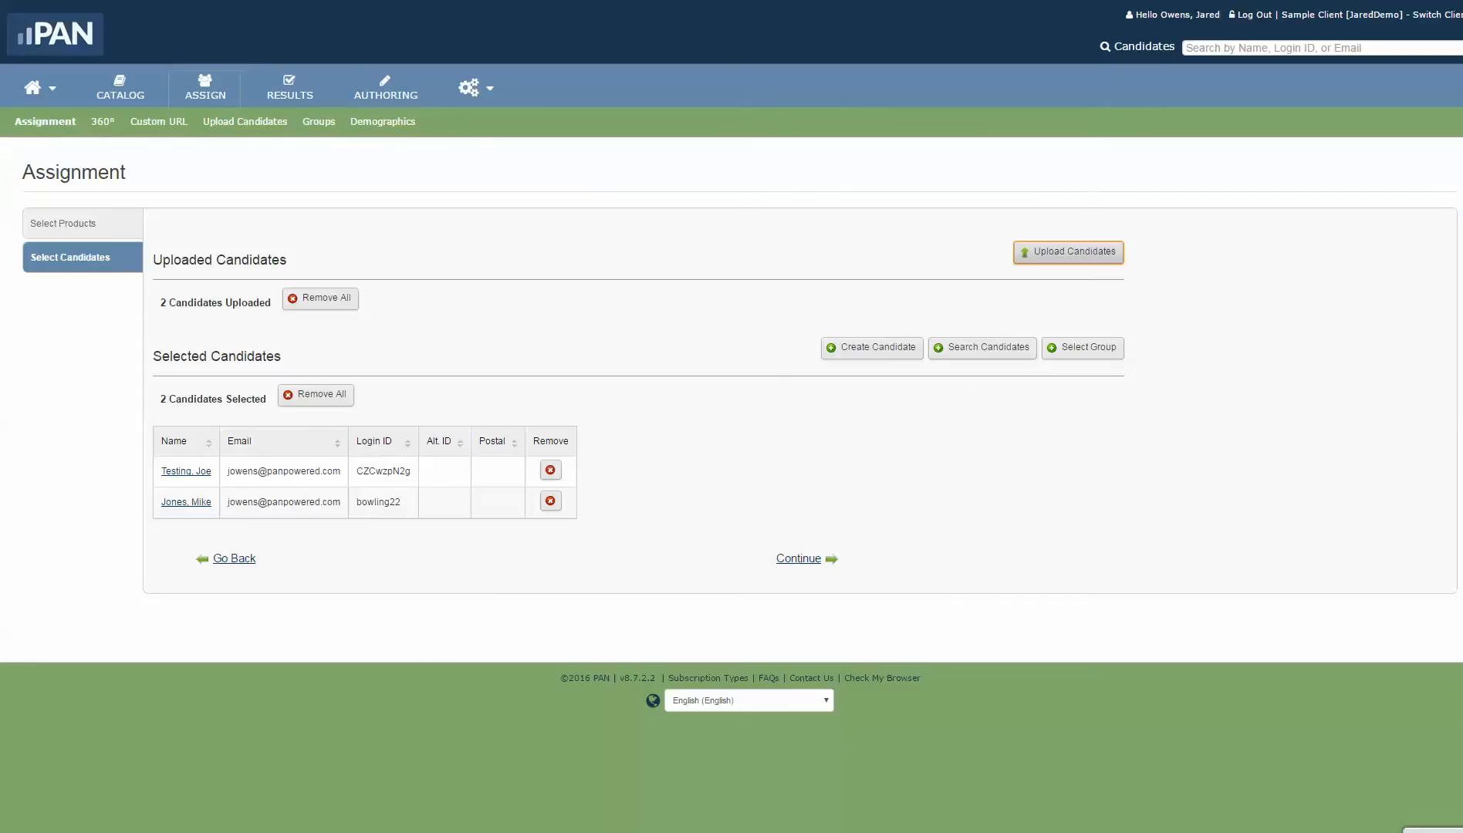
Step: Set the default Purpose to Employee Development and Level to Manager / Executive
click(799, 559)
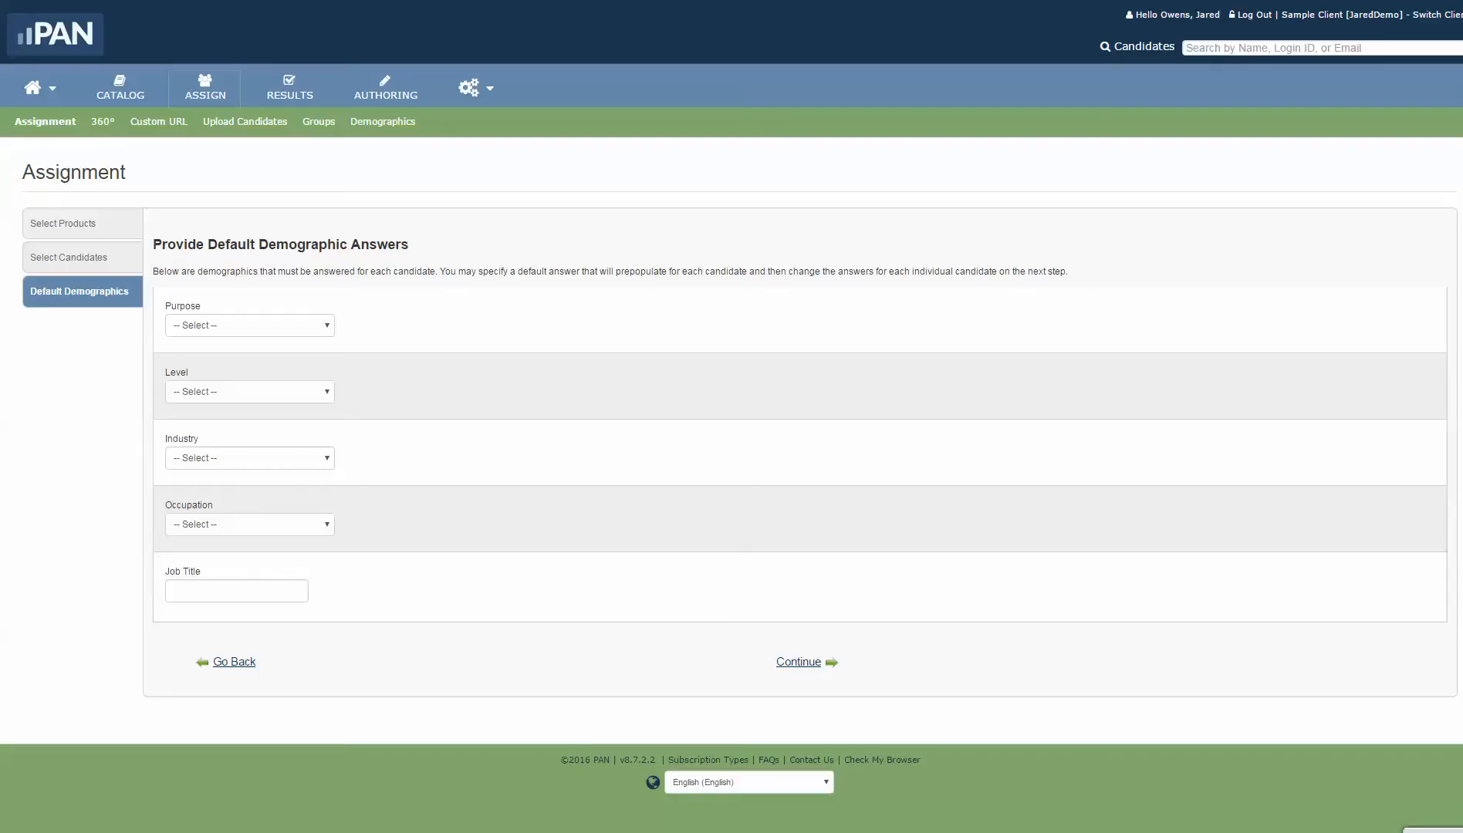
click(250, 325)
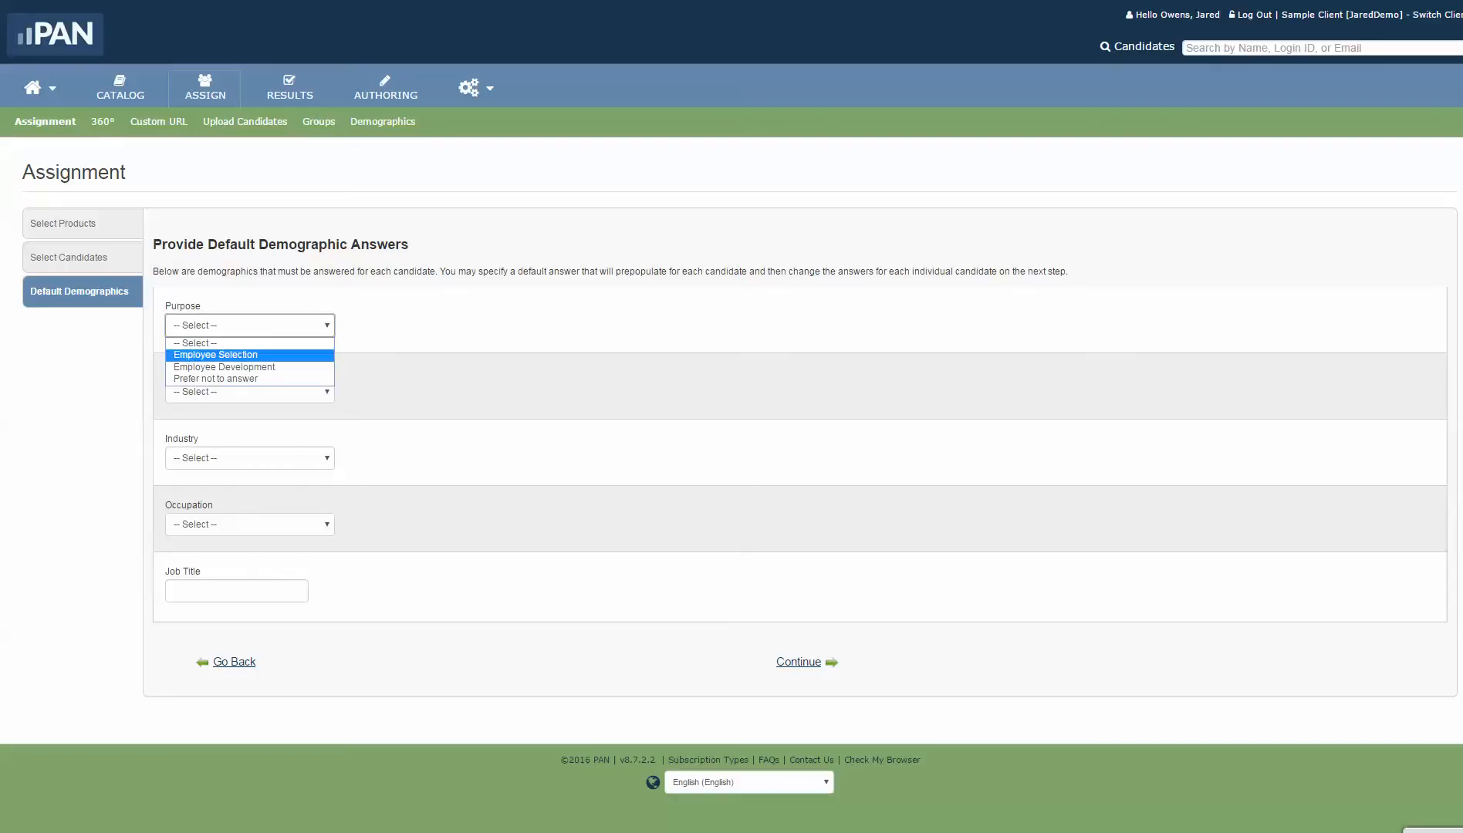
click(216, 353)
click(250, 324)
click(216, 369)
click(249, 391)
click(232, 460)
Step: Set Industry to Manufacturing, Occupation to Management, and Job Title to Plant Manager
click(249, 458)
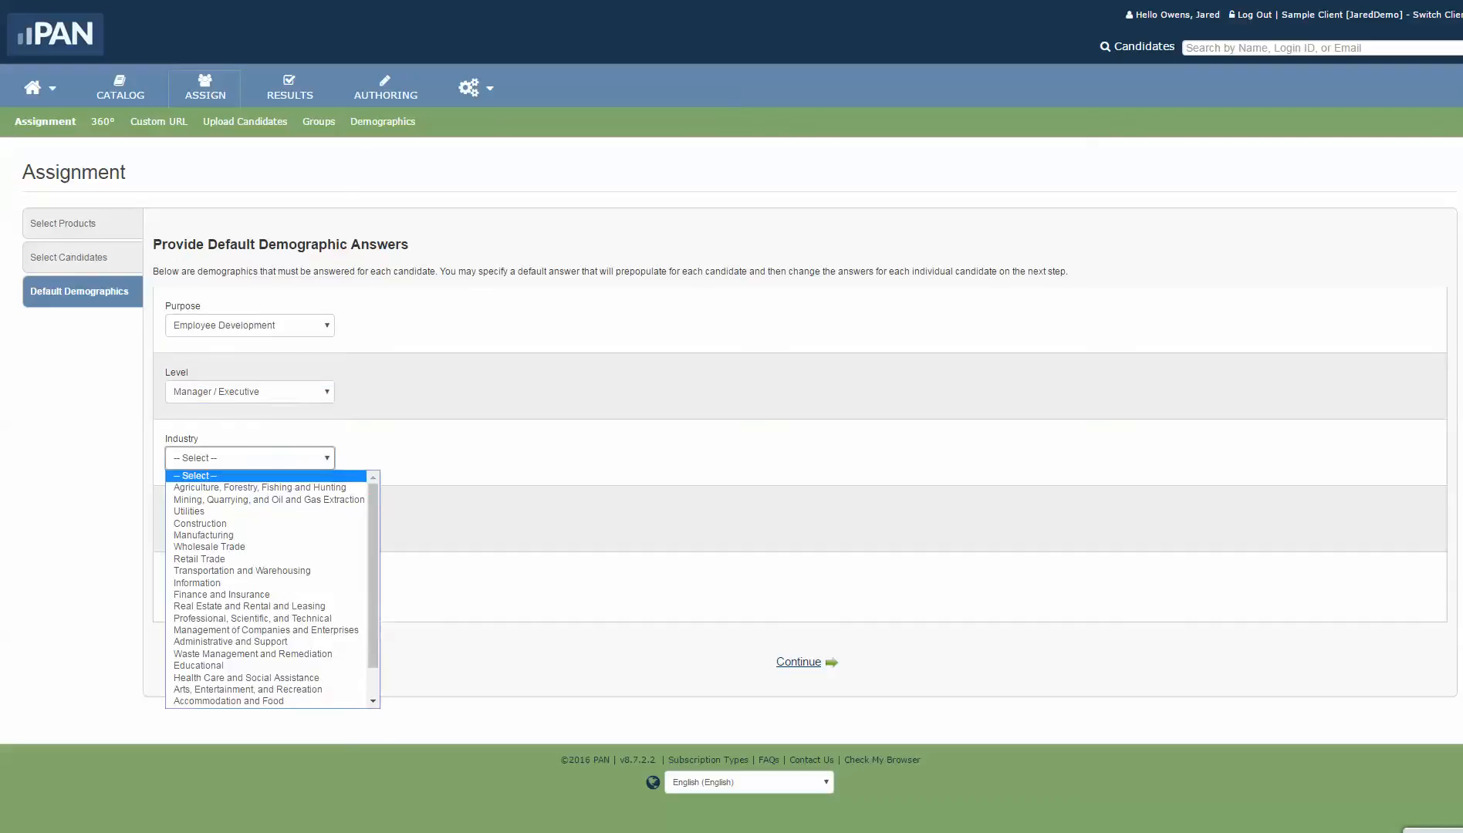
click(231, 539)
key(Tab)
click(249, 524)
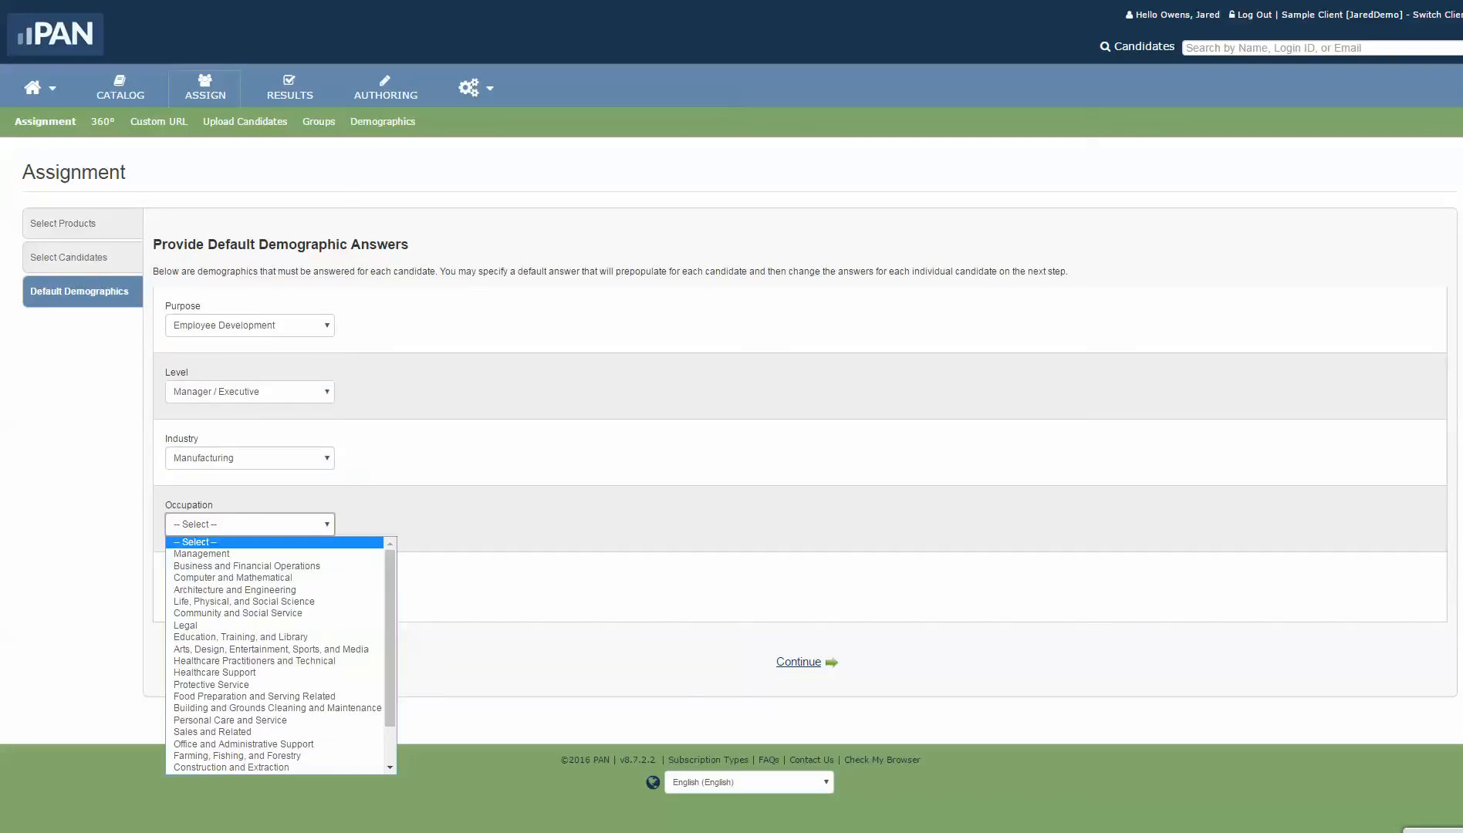
click(232, 555)
key(Tab)
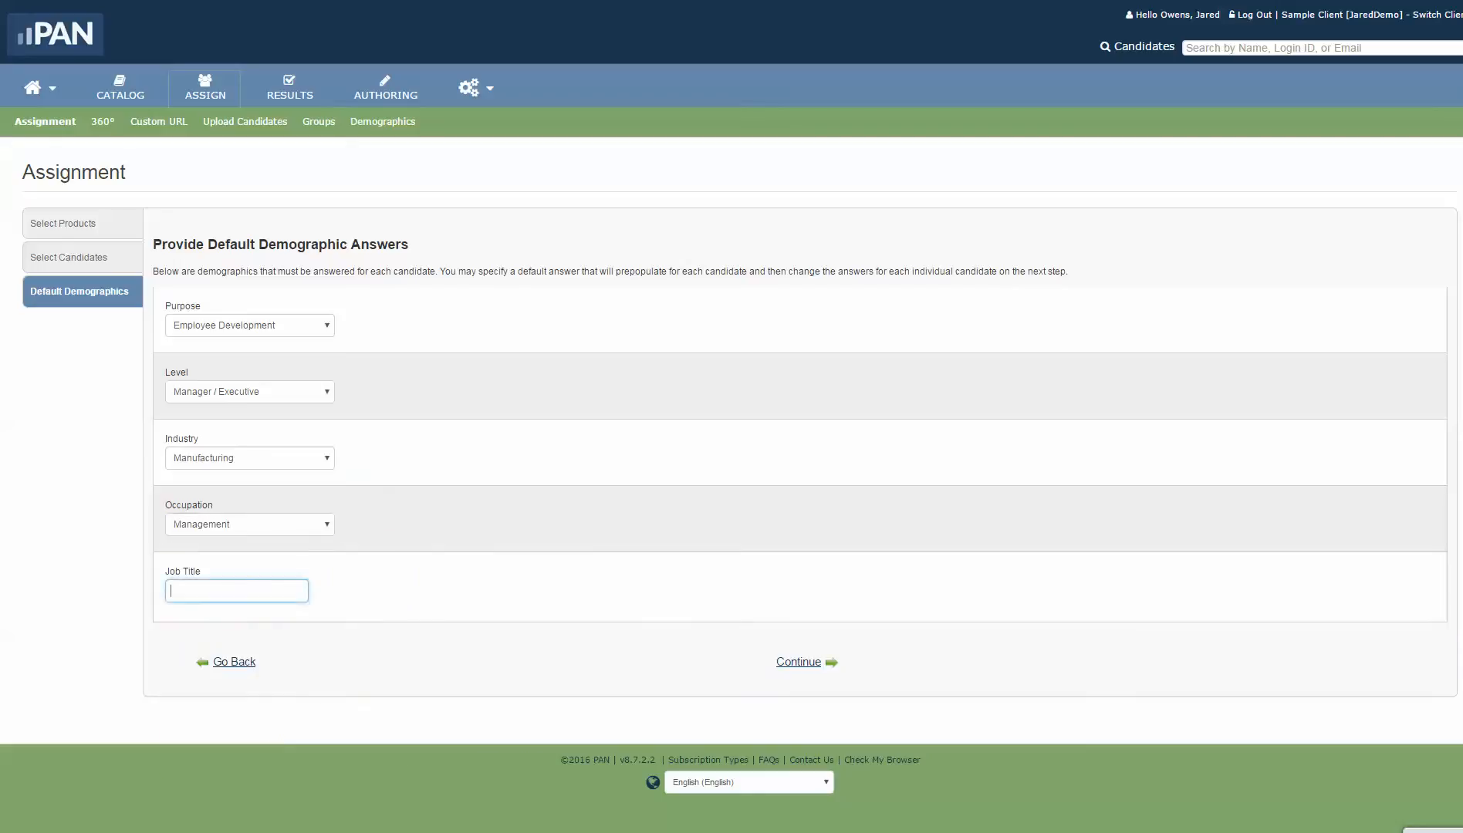
text(PLant)
key(BackSpace)
text(lant Manager)
Step: Submit the default demographics and review each of the four candidates' prefilled answers
key(Return)
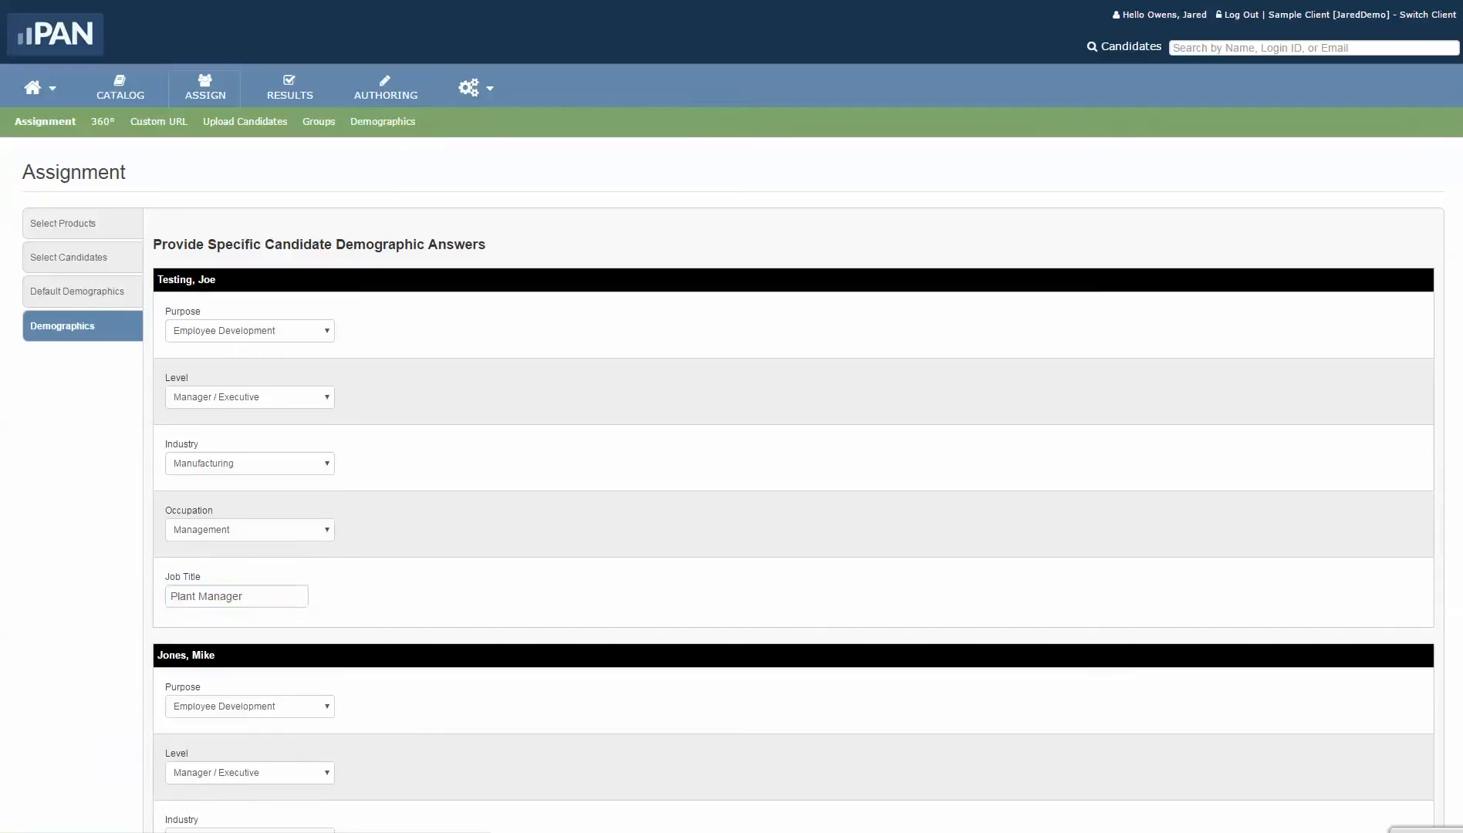
scroll(732, 417, down, 1)
scroll(793, 417, down, 5)
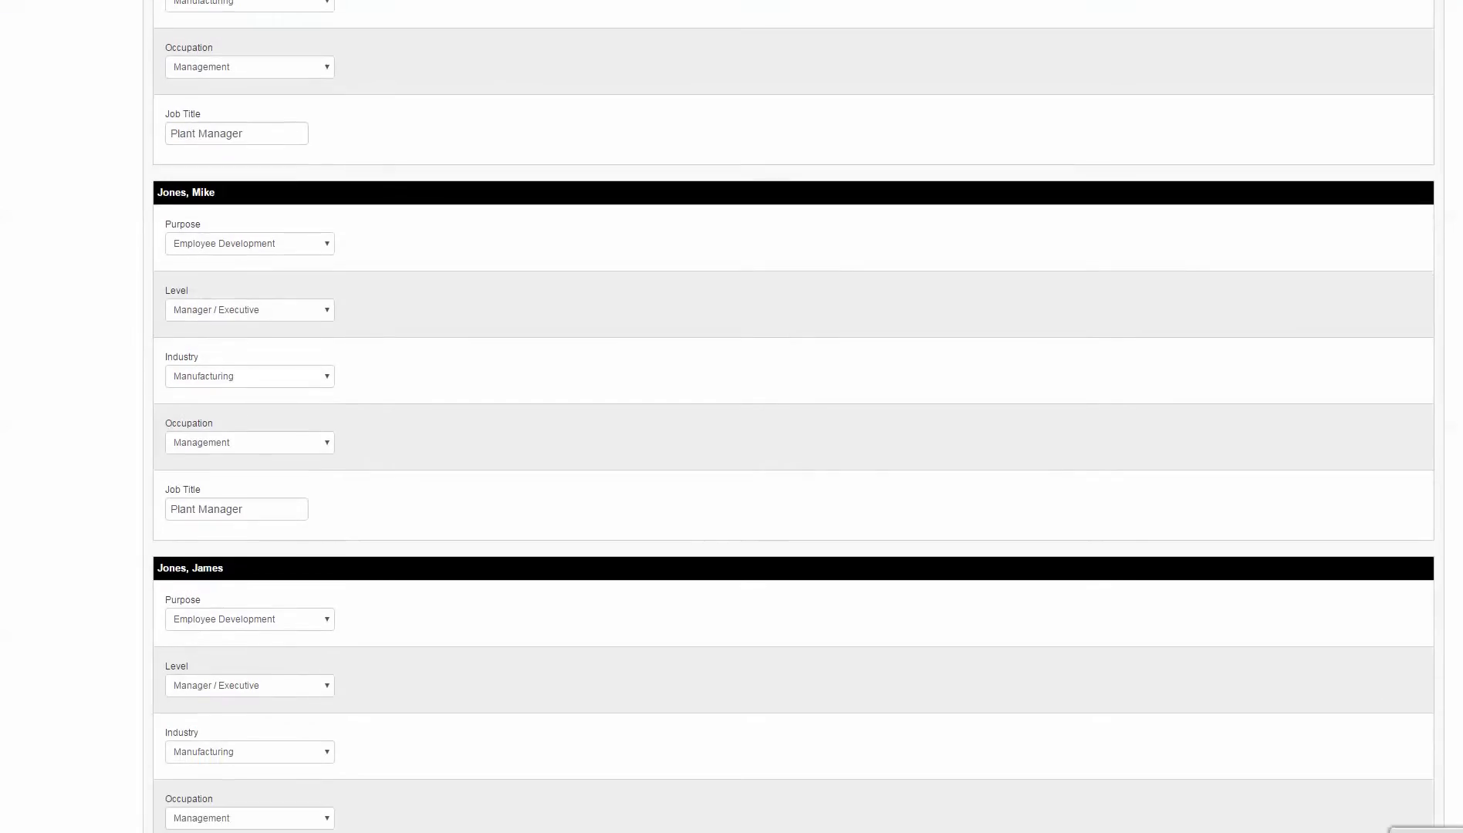
scroll(793, 417, up, 6)
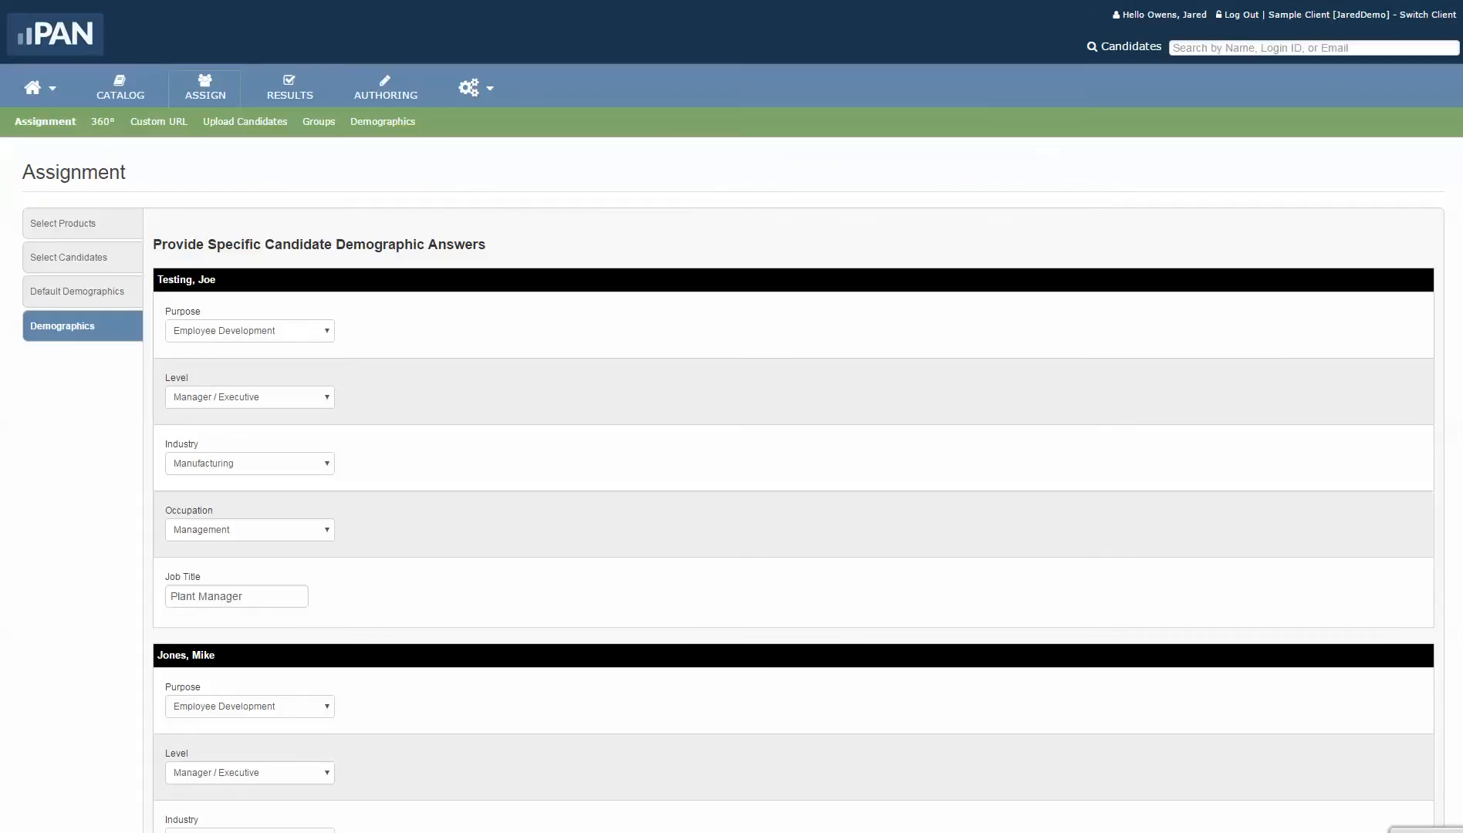
scroll(731, 417, down, 3)
scroll(732, 417, down, 2)
scroll(732, 417, down, 7)
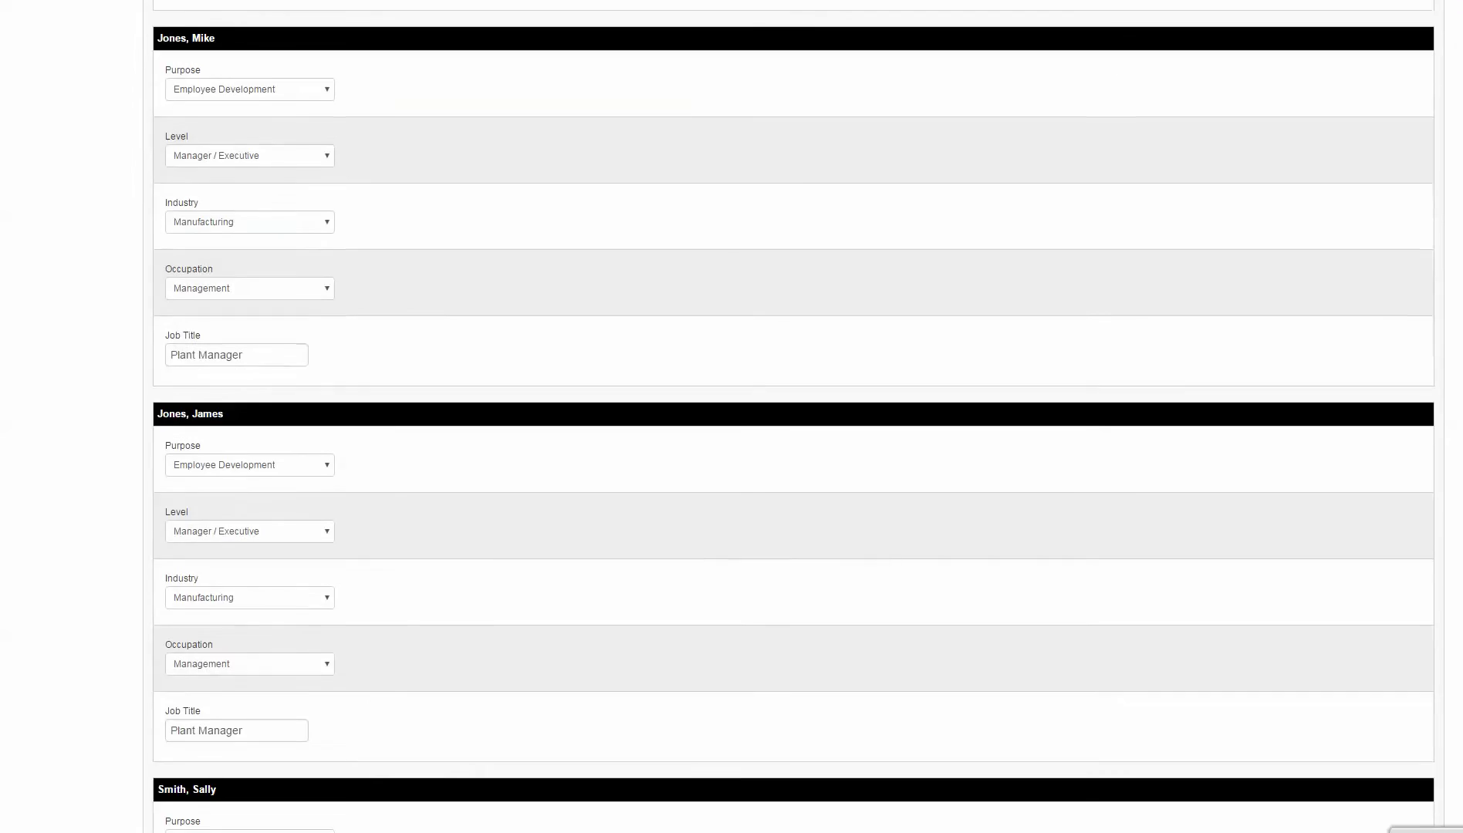
scroll(732, 417, down, 2)
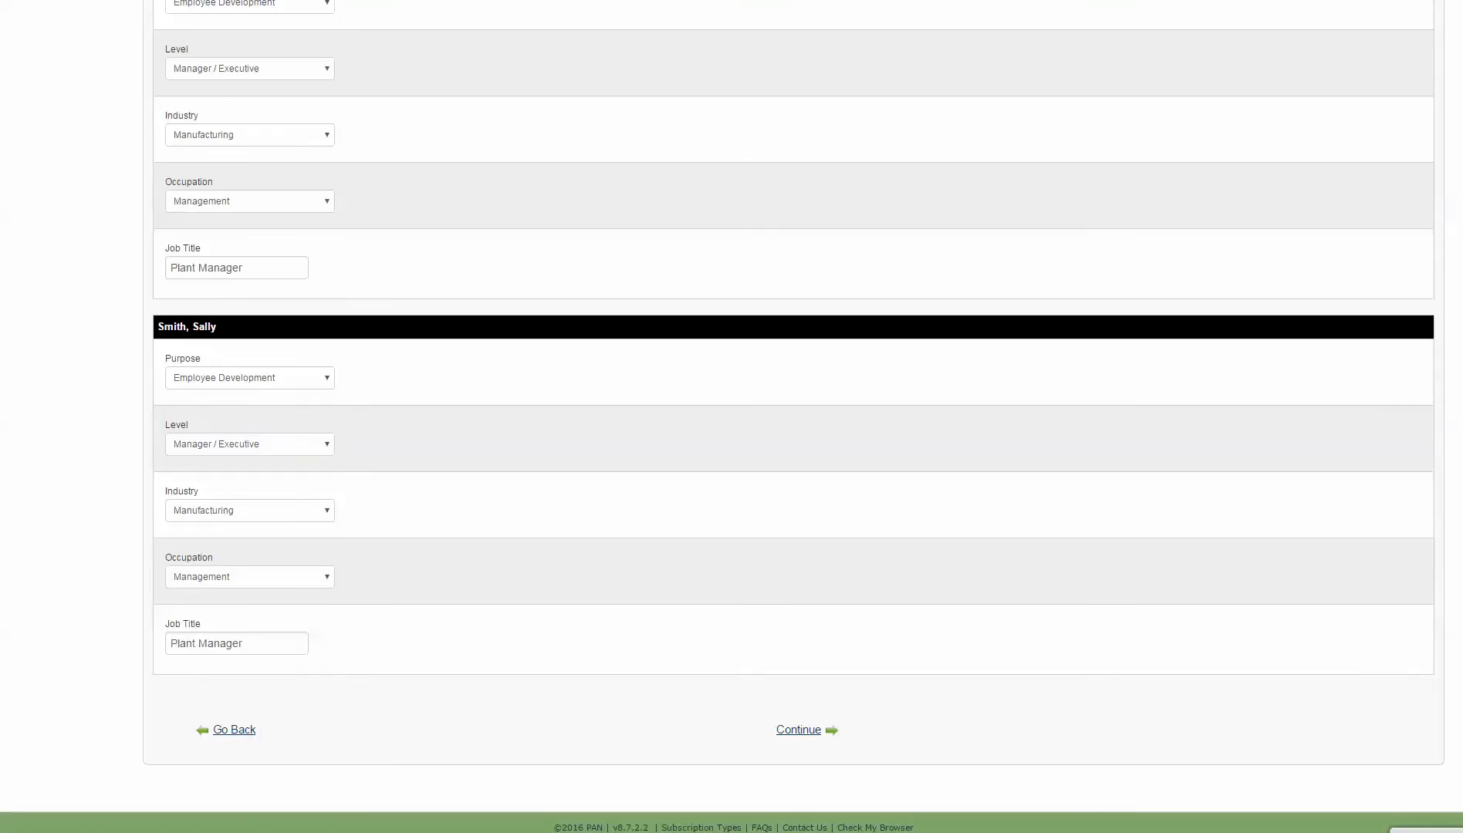
scroll(731, 417, up, 11)
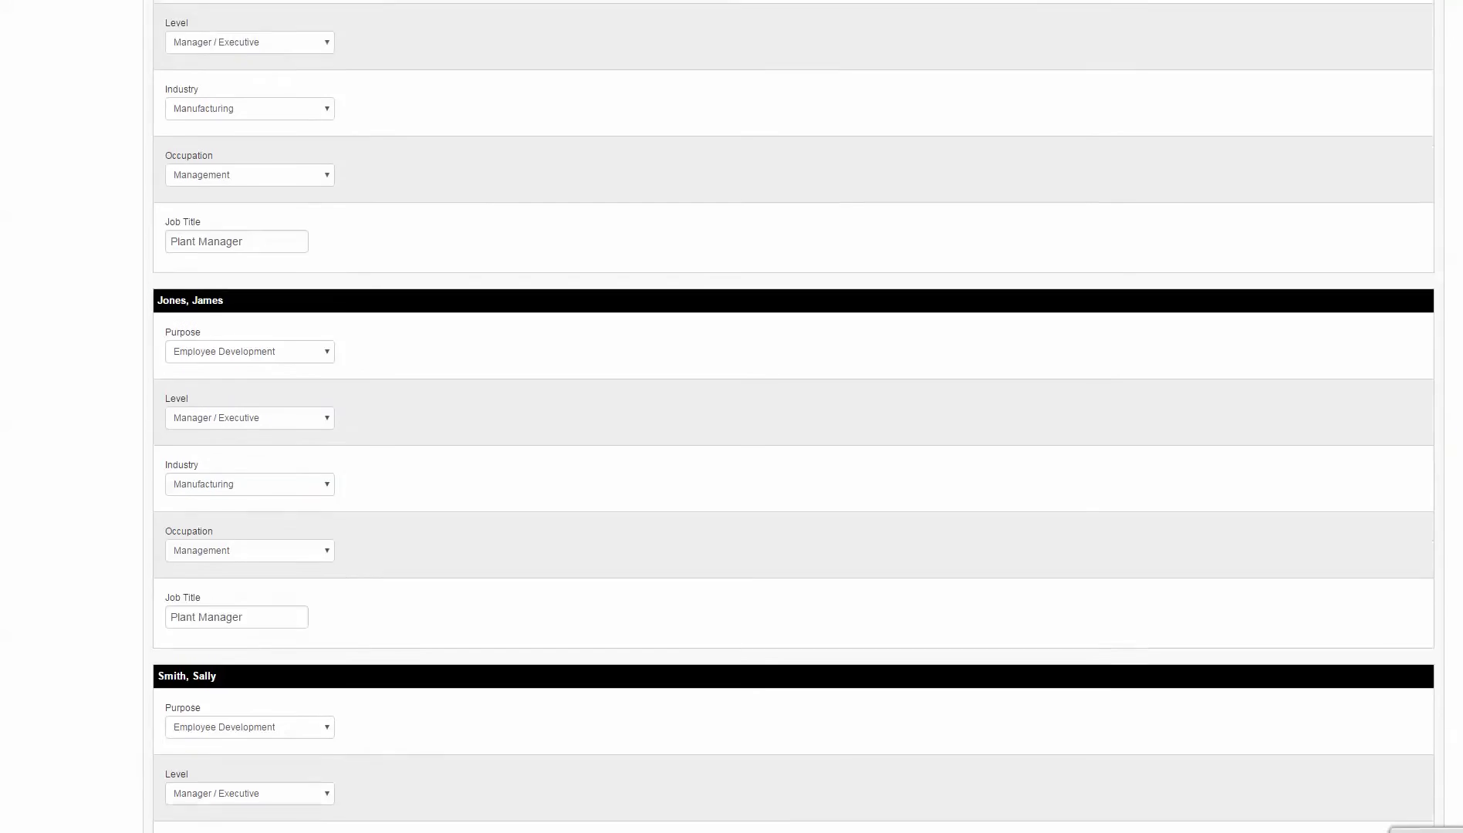
scroll(732, 417, up, 3)
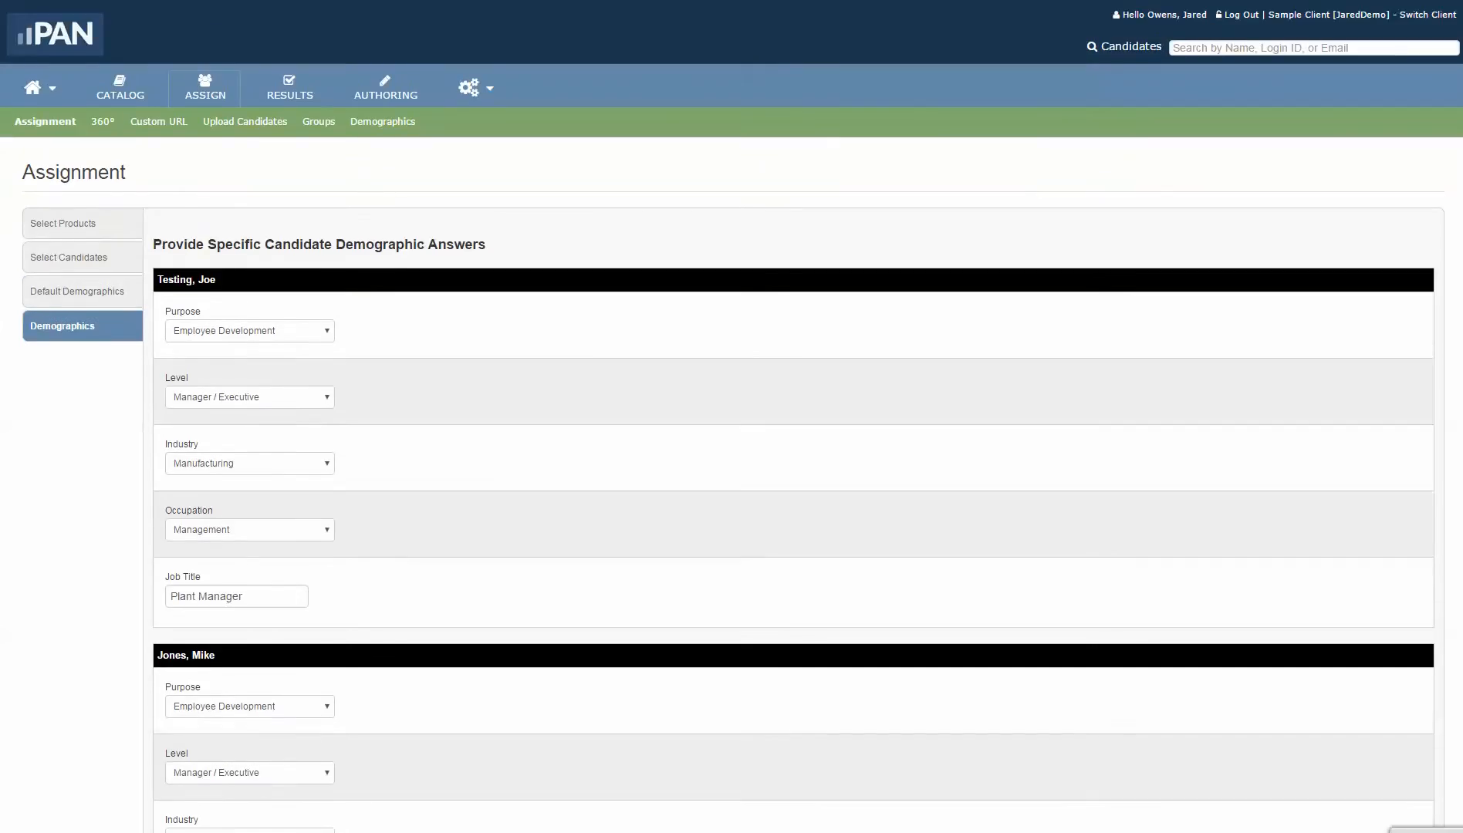
scroll(732, 417, down, 11)
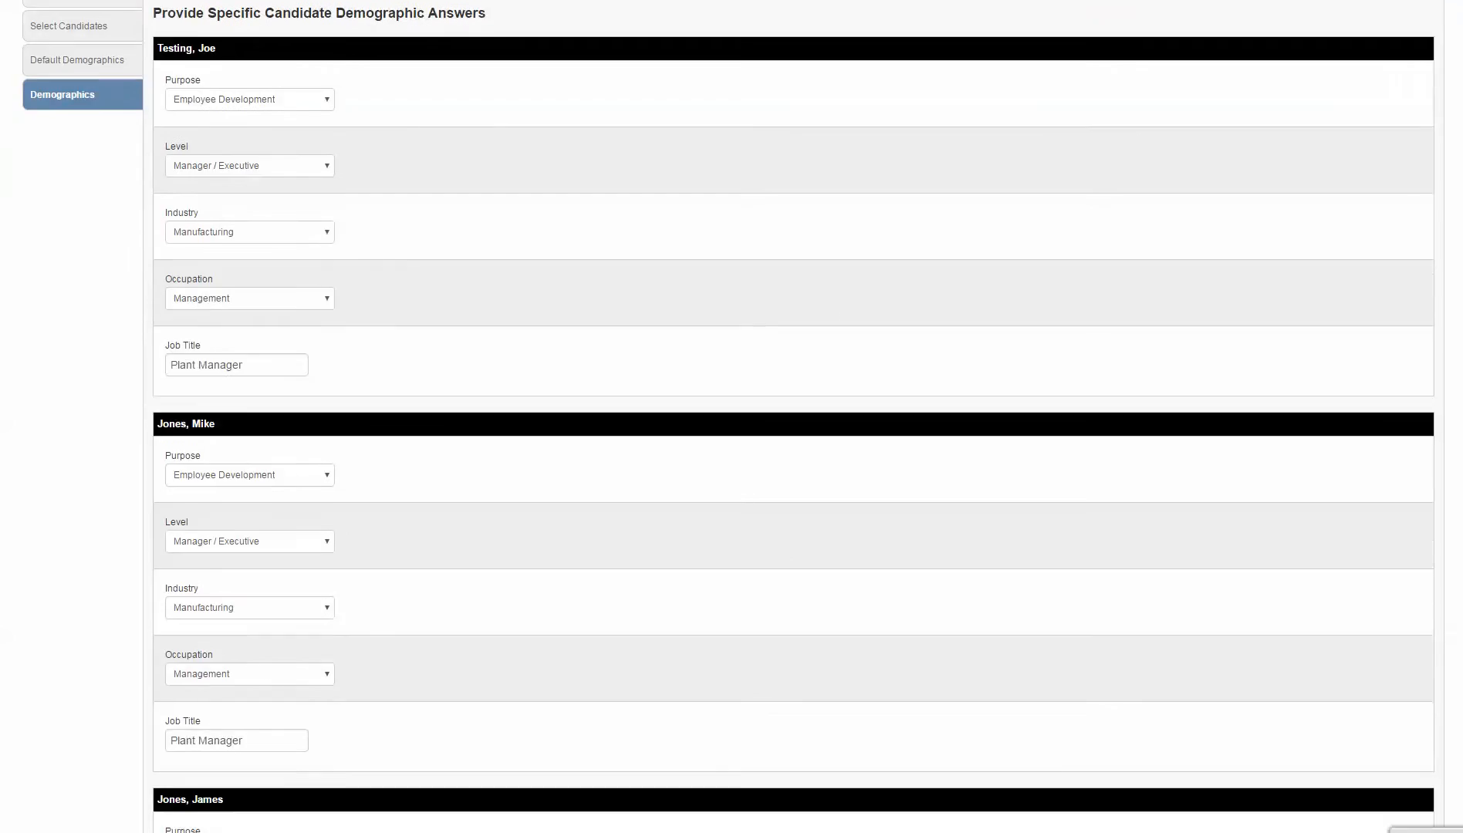
scroll(731, 417, down, 2)
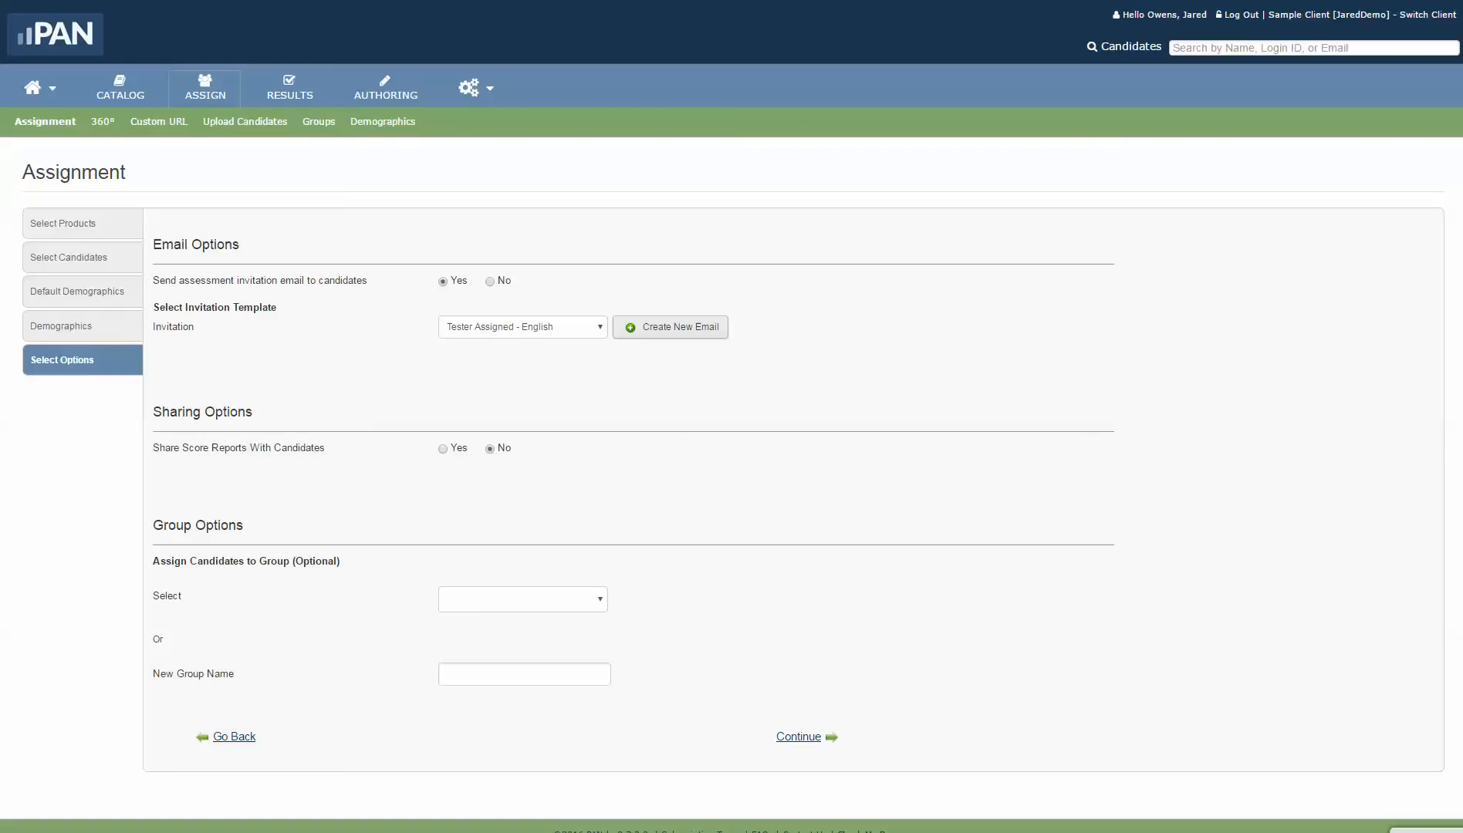
Step: Keep the Tester Assigned - English invitation and place the candidates in the MBA 500 (7/6/2011) group
click(670, 327)
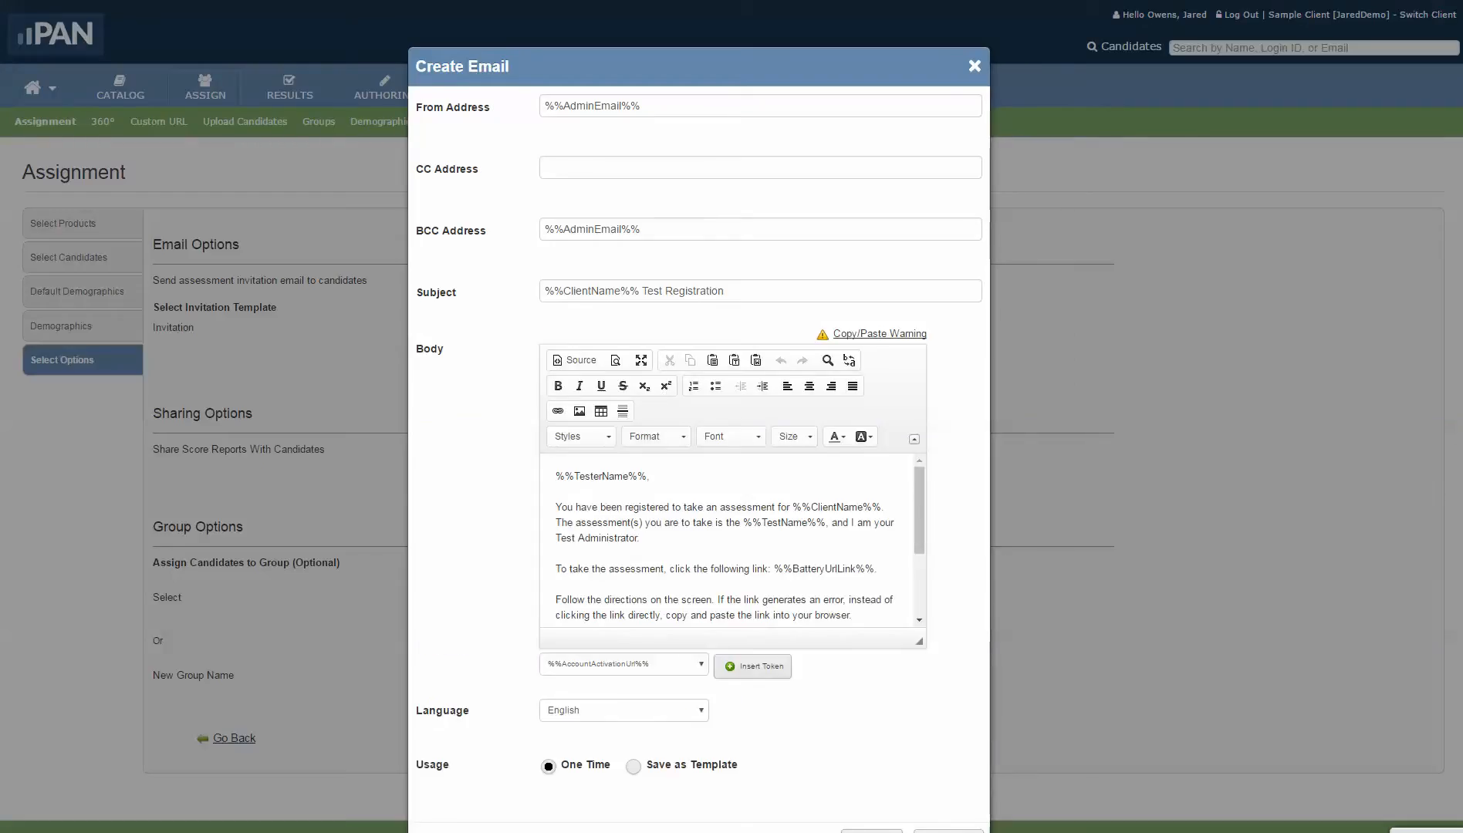
key(Escape)
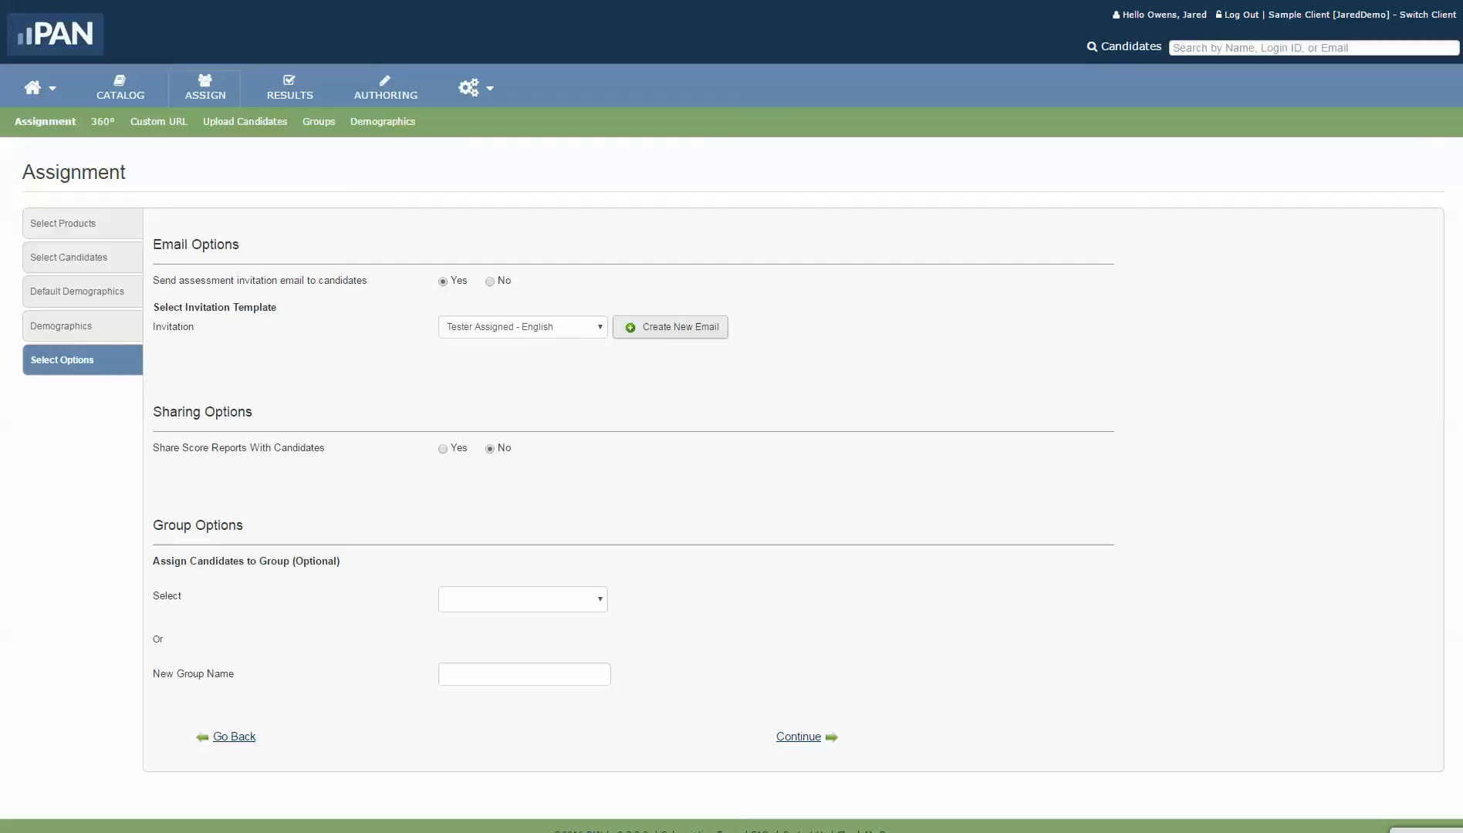
click(522, 599)
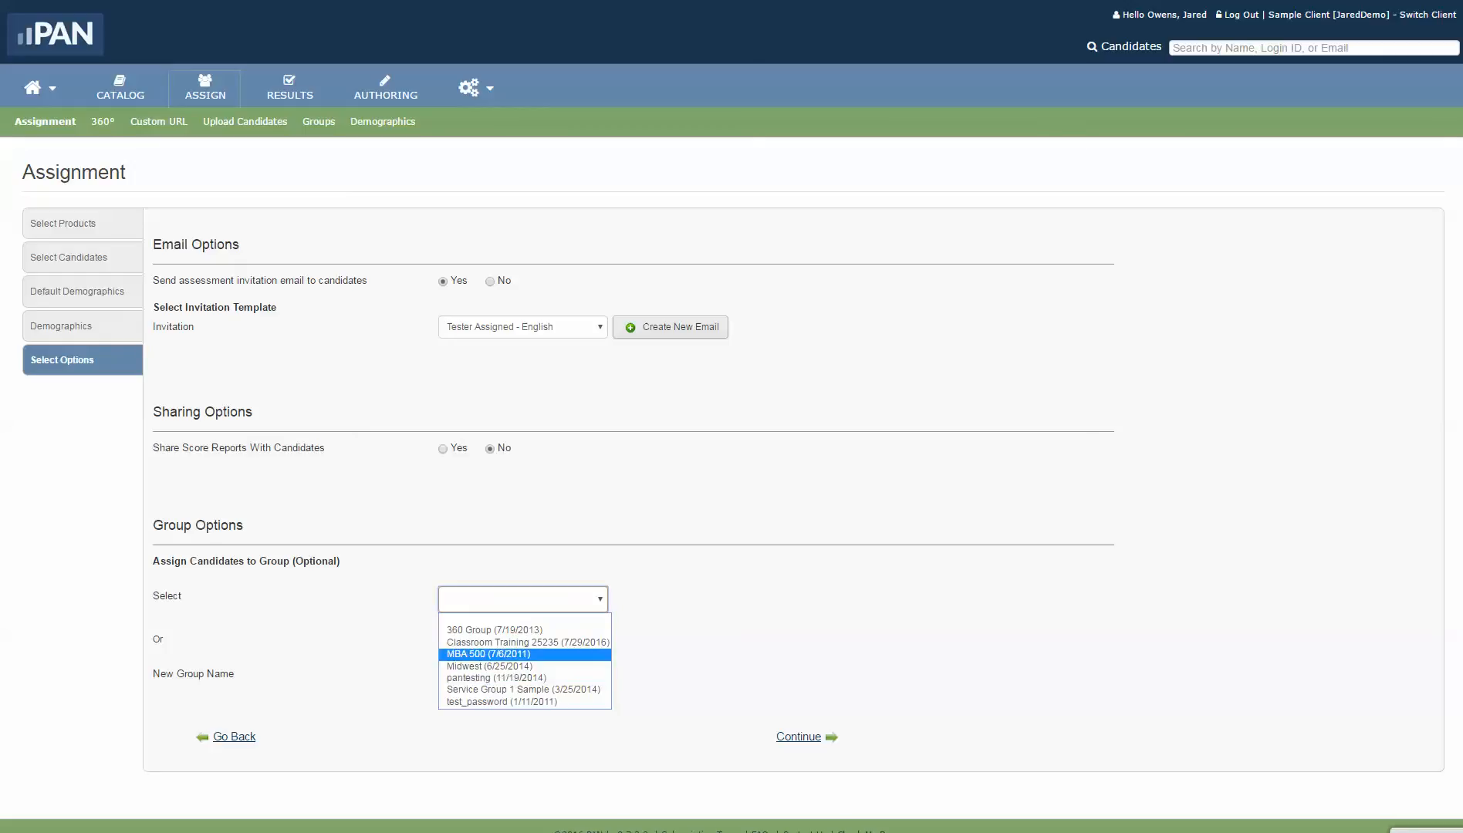
click(488, 654)
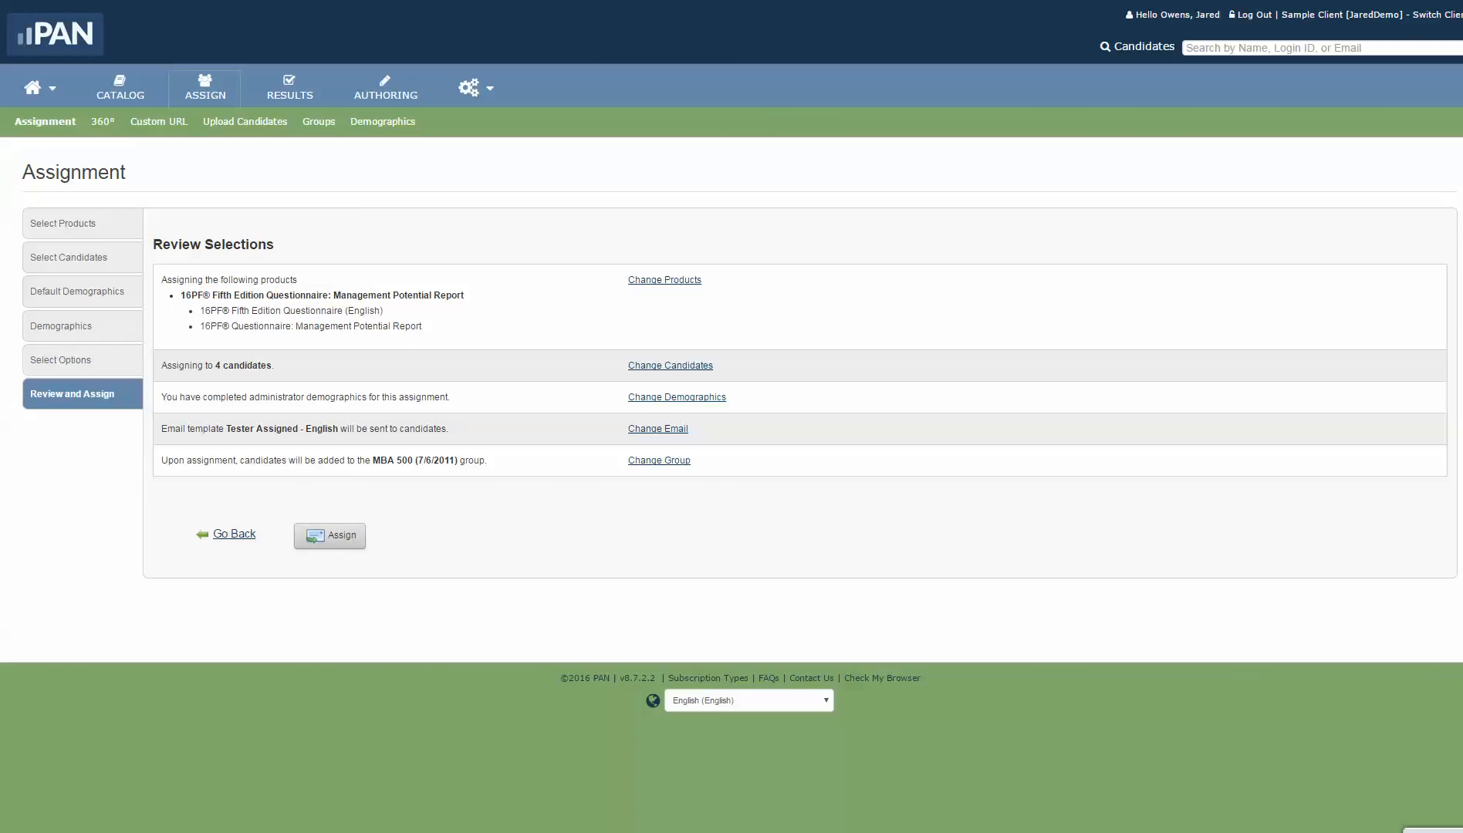
Step: Confirm the assignment of the 16PF Management Potential Report to the four reviewed candidates
click(330, 536)
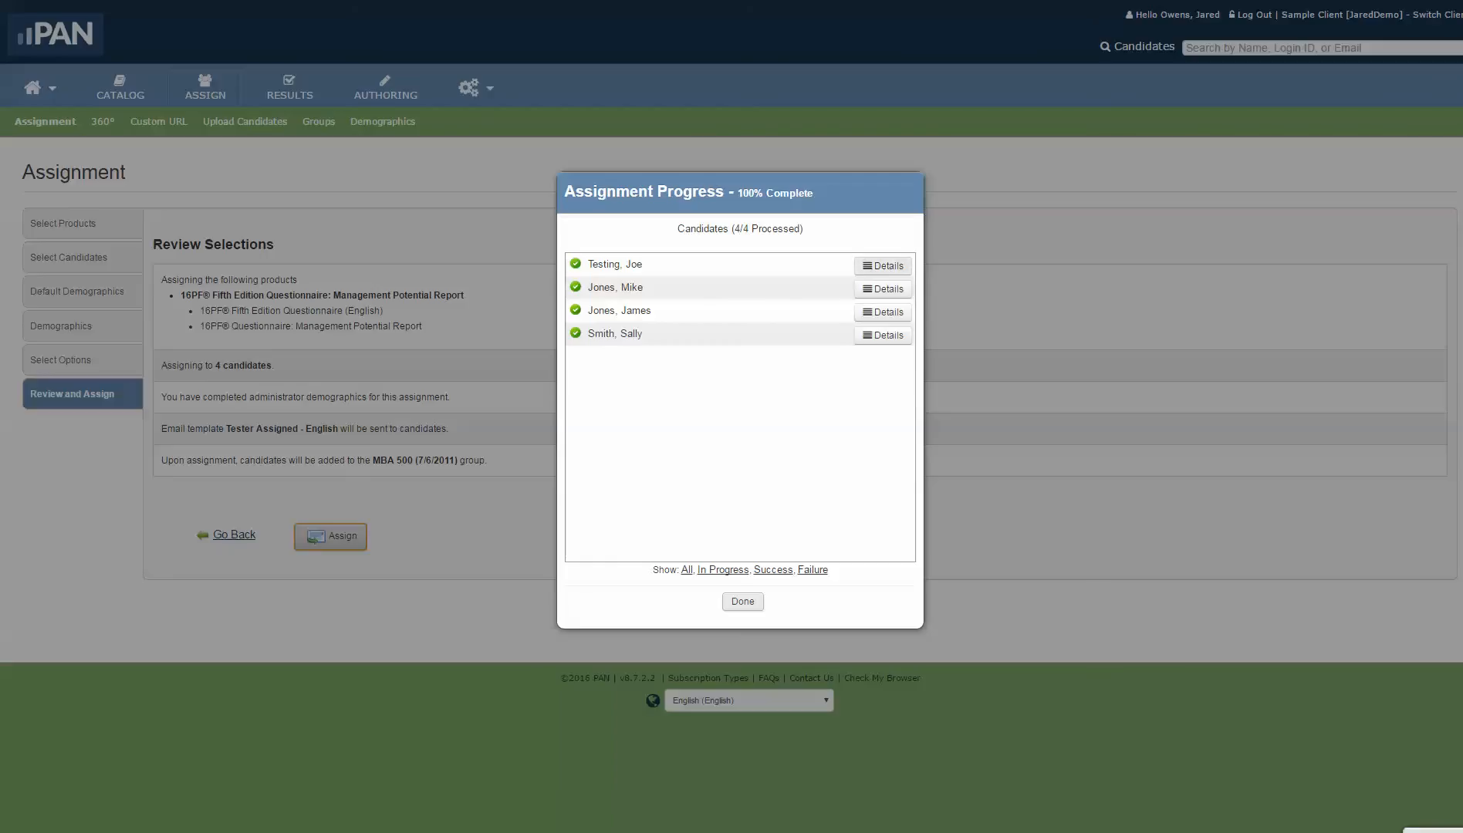
click(883, 265)
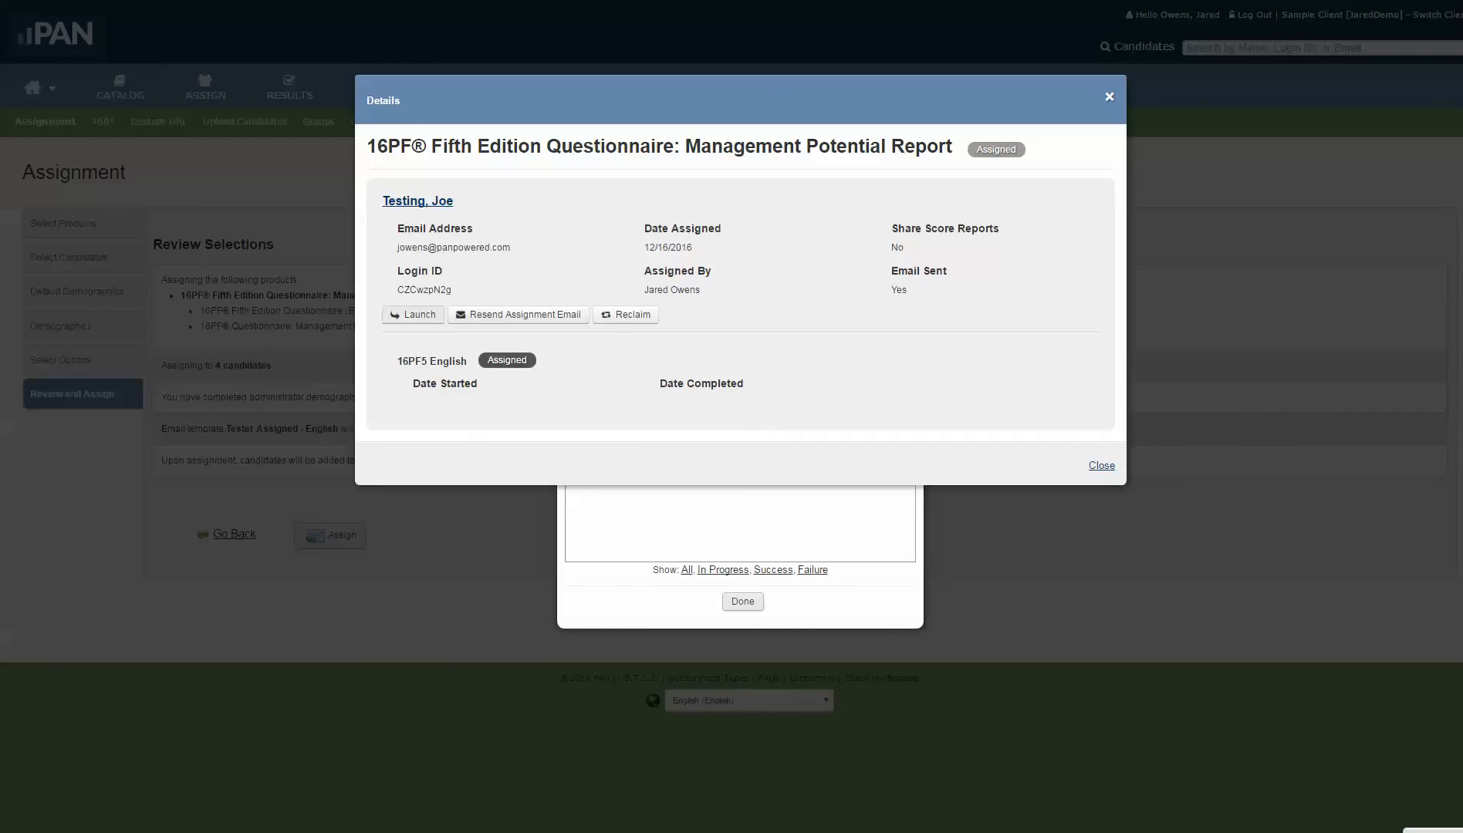
key(Escape)
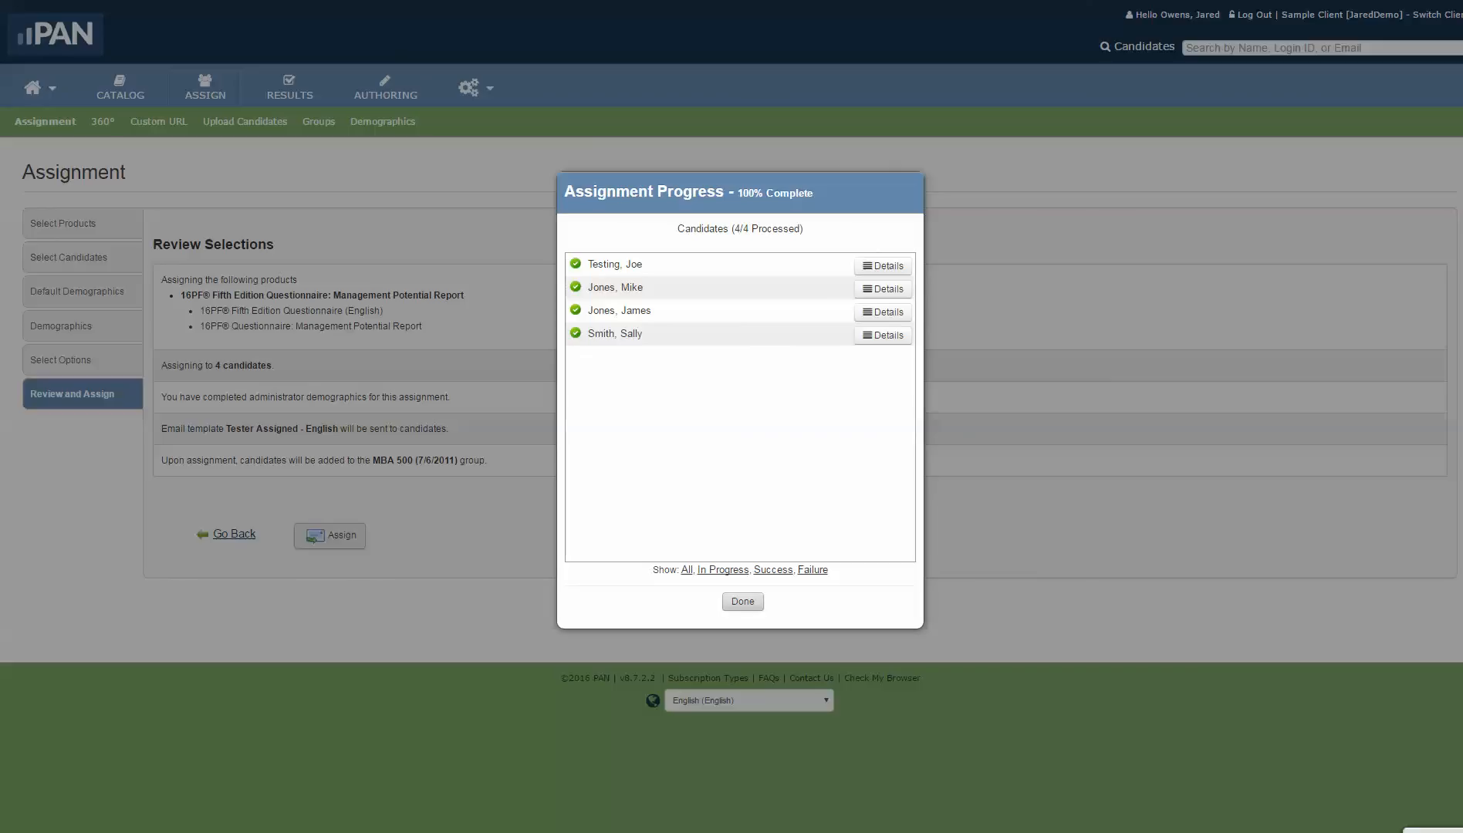
click(742, 602)
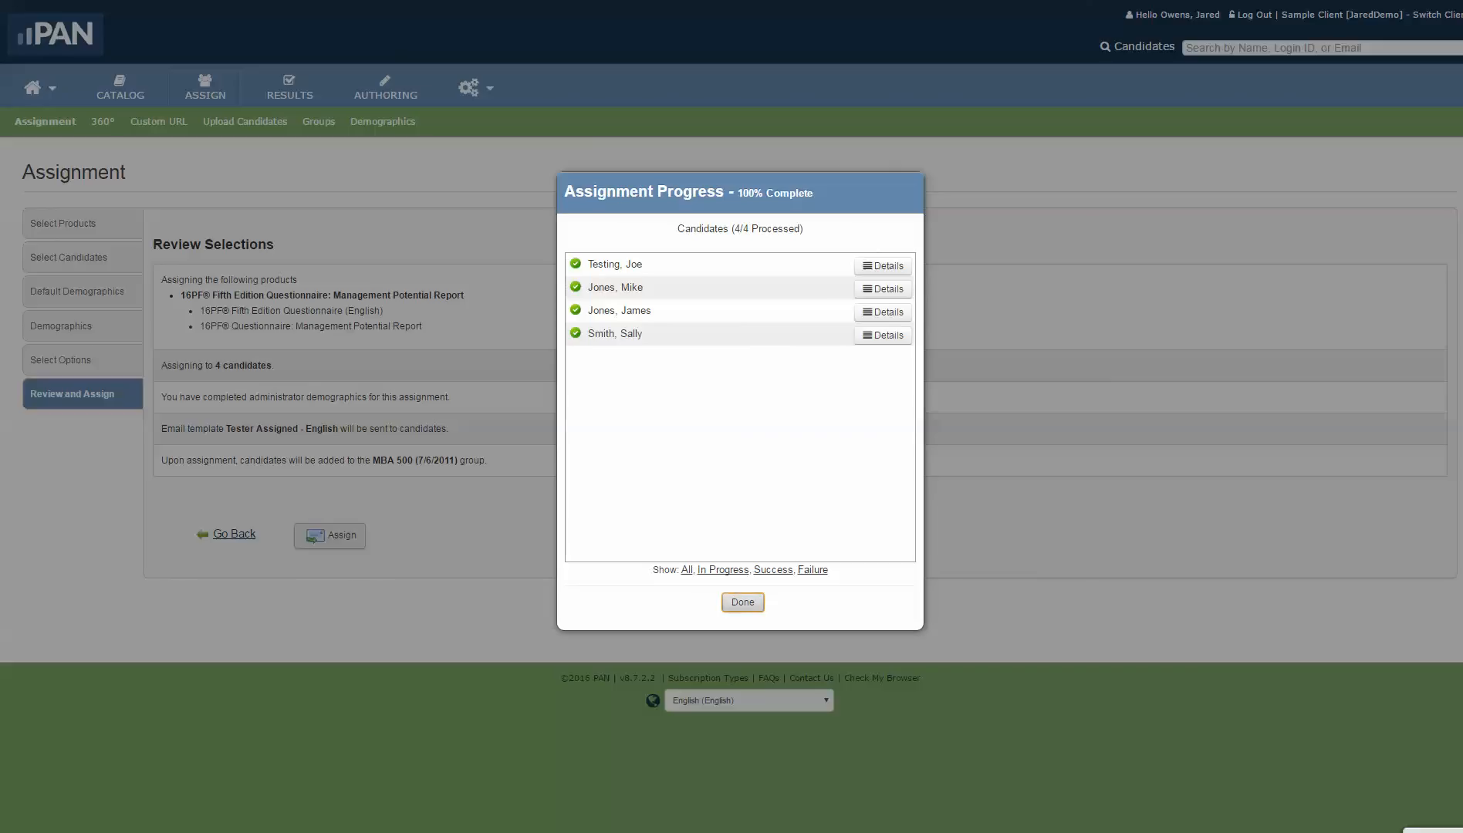